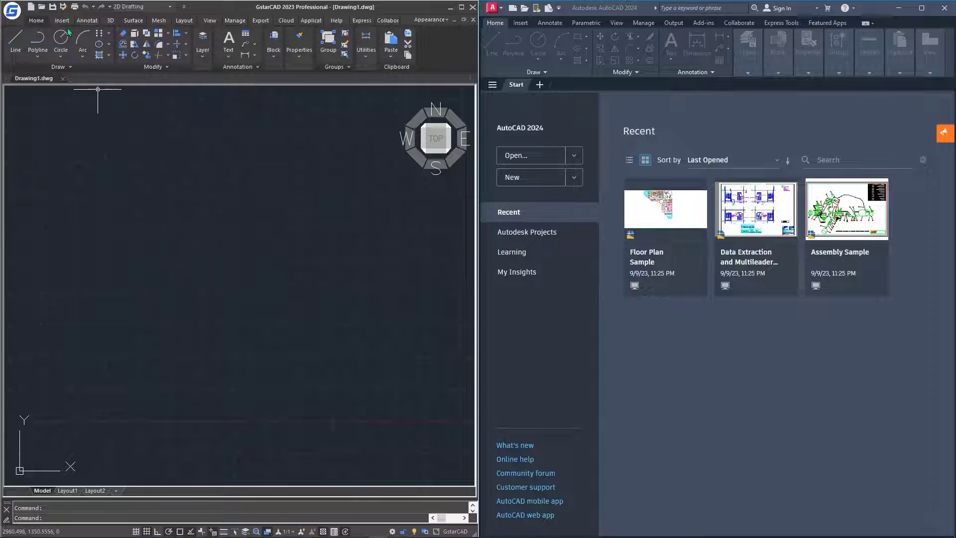
Select 30x50-Model-landscape.pdf for PDF import in GstarCAD
{"action": "left_click", "coordinate": [62, 20]}
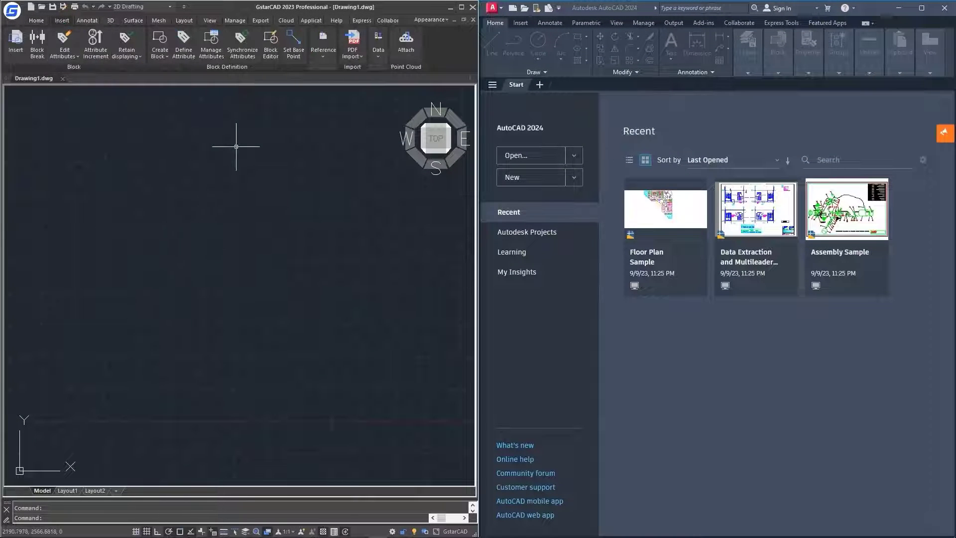
{"action": "left_click", "coordinate": [353, 40]}
{"action": "left_click", "coordinate": [184, 215]}
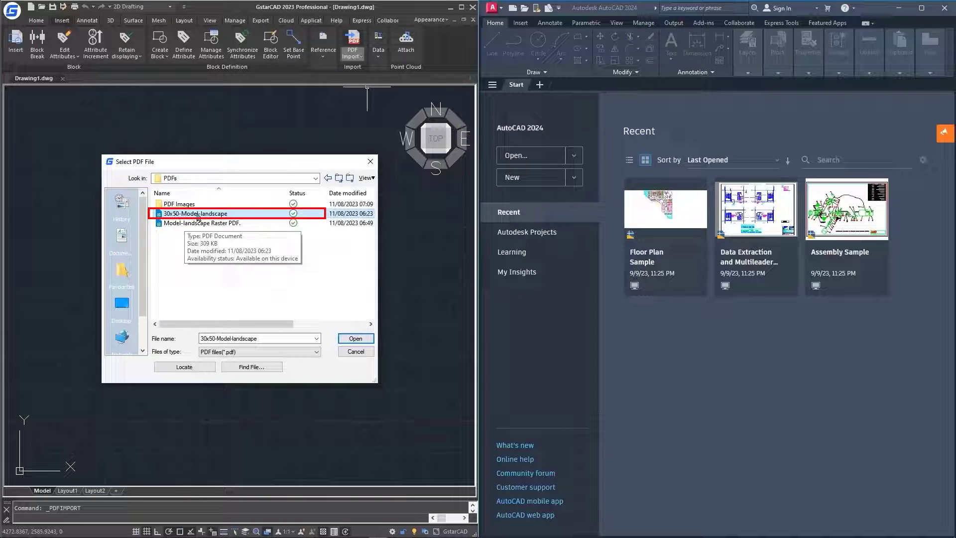
{"action": "left_click", "coordinate": [343, 339]}
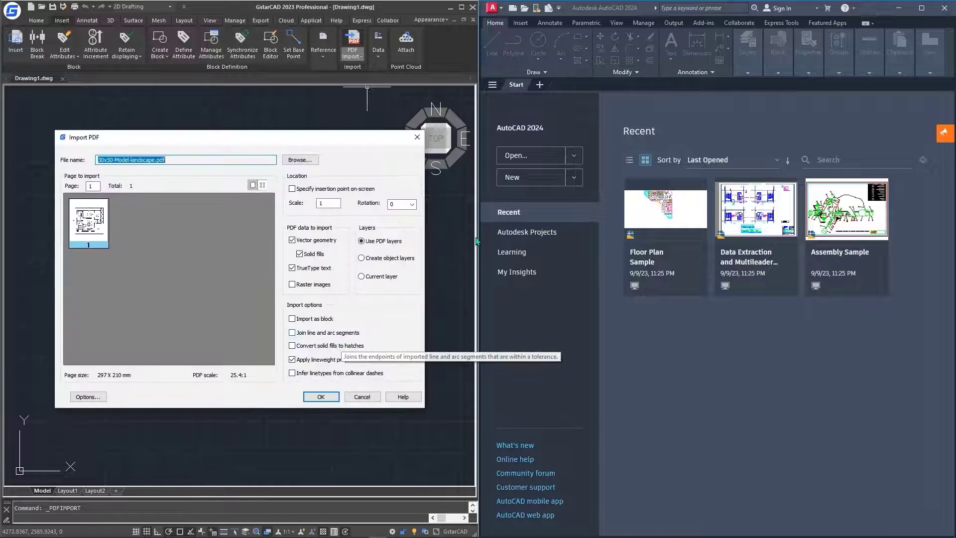
In AutoCAD 2024, start a new drawing and open the 30x50-Model-landscape PDF for import
{"action": "left_click", "coordinate": [613, 17]}
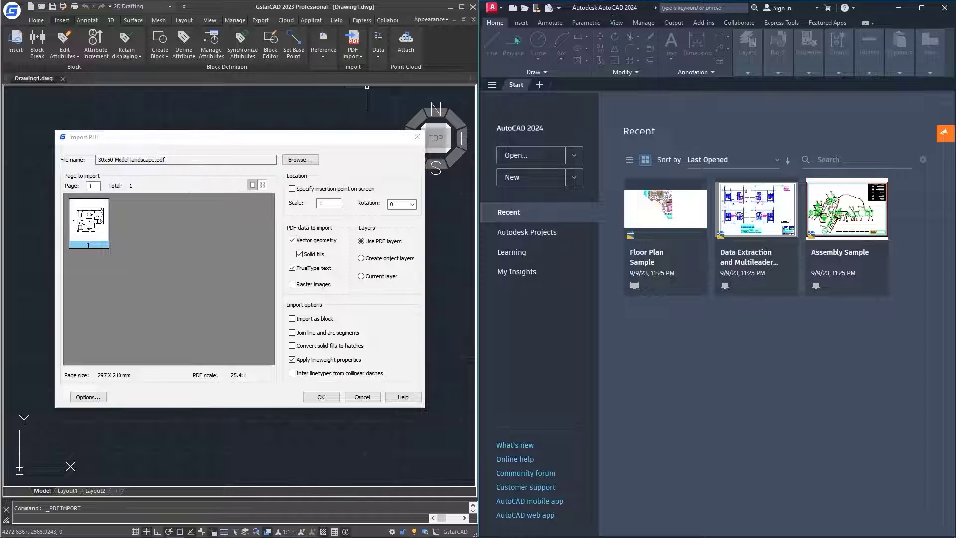
{"action": "left_click", "coordinate": [528, 180]}
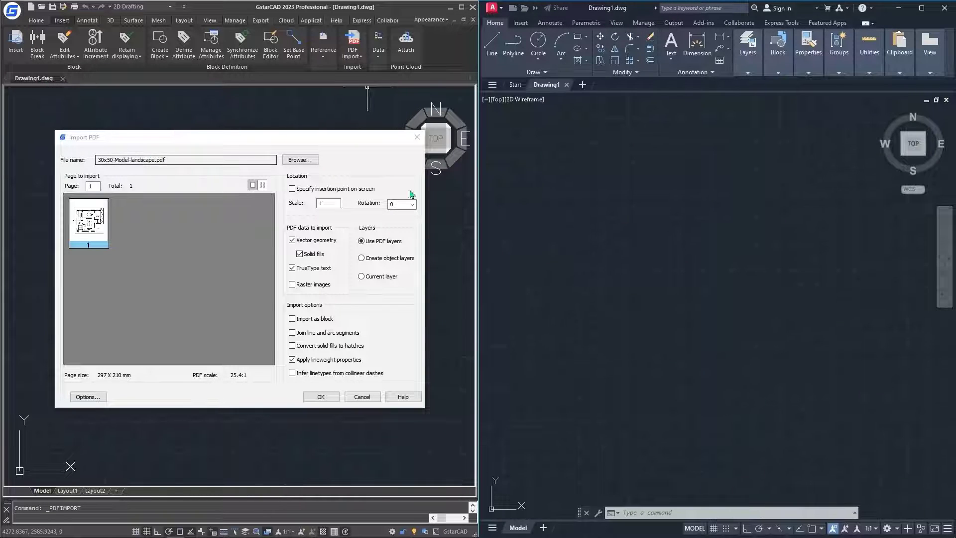
{"action": "left_click", "coordinate": [519, 23]}
{"action": "left_click", "coordinate": [727, 48]}
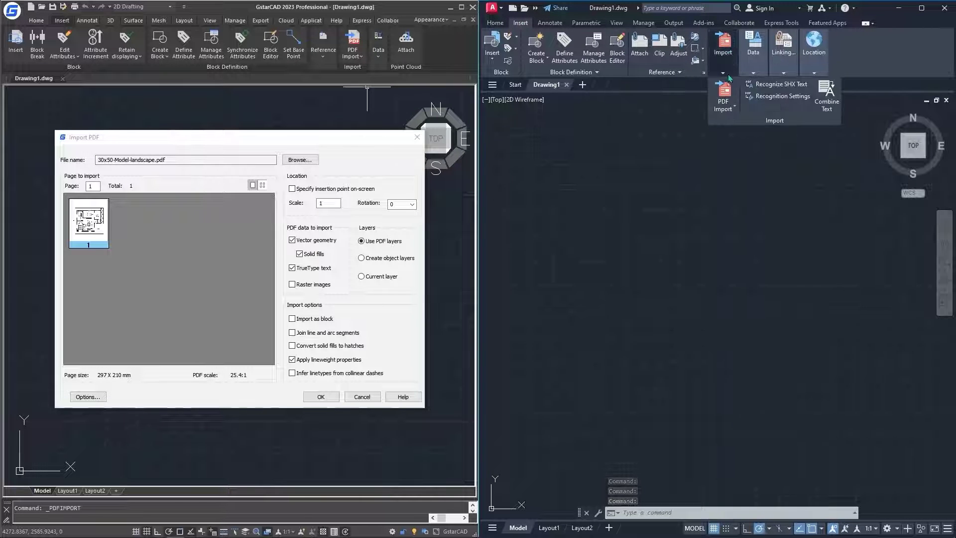
{"action": "left_click", "coordinate": [728, 95]}
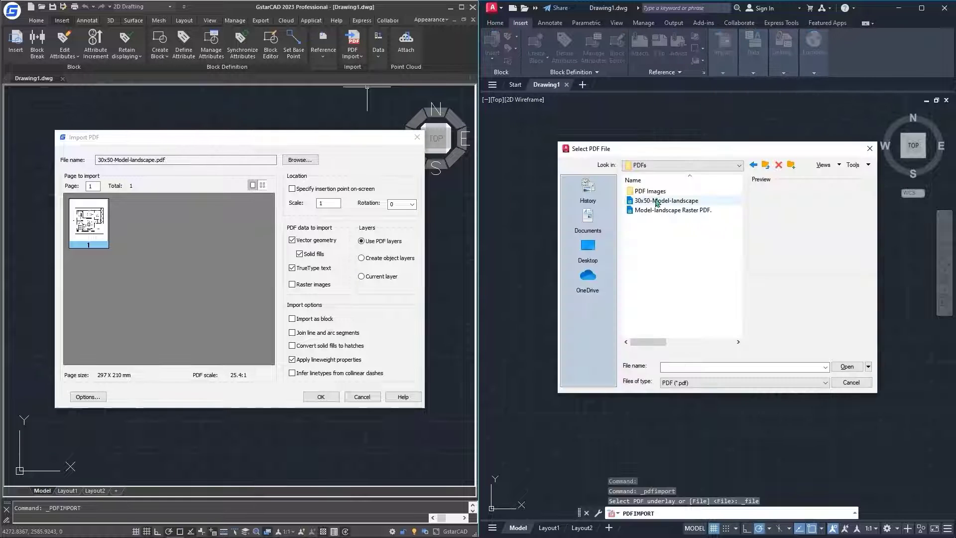
{"action": "left_click", "coordinate": [846, 369]}
{"action": "mouse_move", "coordinate": [214, 116]}
{"action": "left_mouse_down"}
{"action": "mouse_move", "coordinate": [380, 137]}
{"action": "mouse_move", "coordinate": [615, 146]}
{"action": "left_mouse_up"}
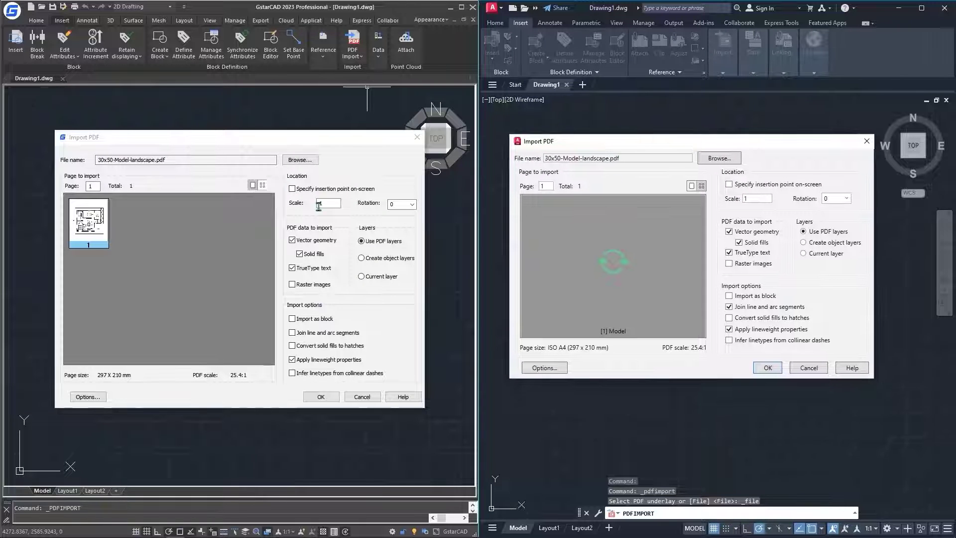
Turn on Import as block in both programs, plus Join line and arc segments in GstarCAD
{"action": "left_click", "coordinate": [105, 145]}
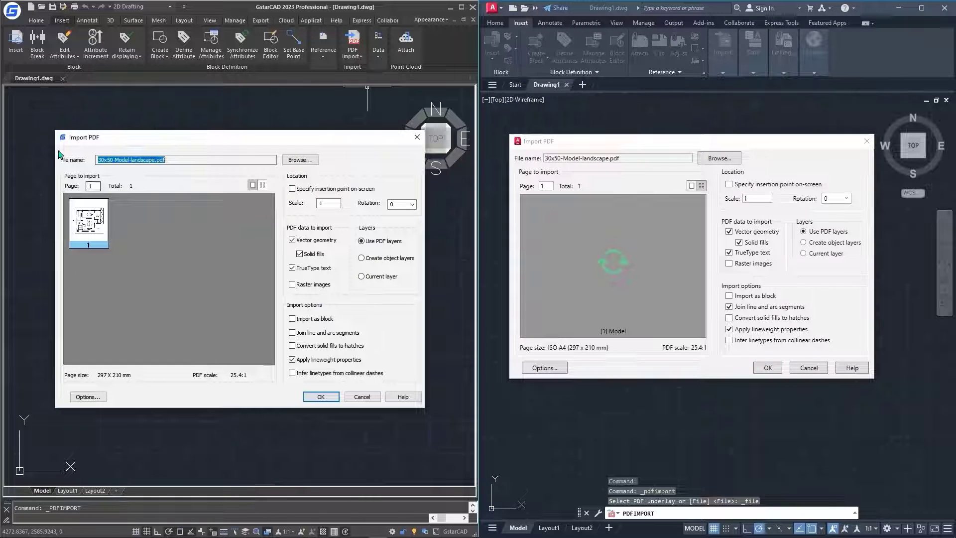
{"action": "left_click", "coordinate": [543, 150]}
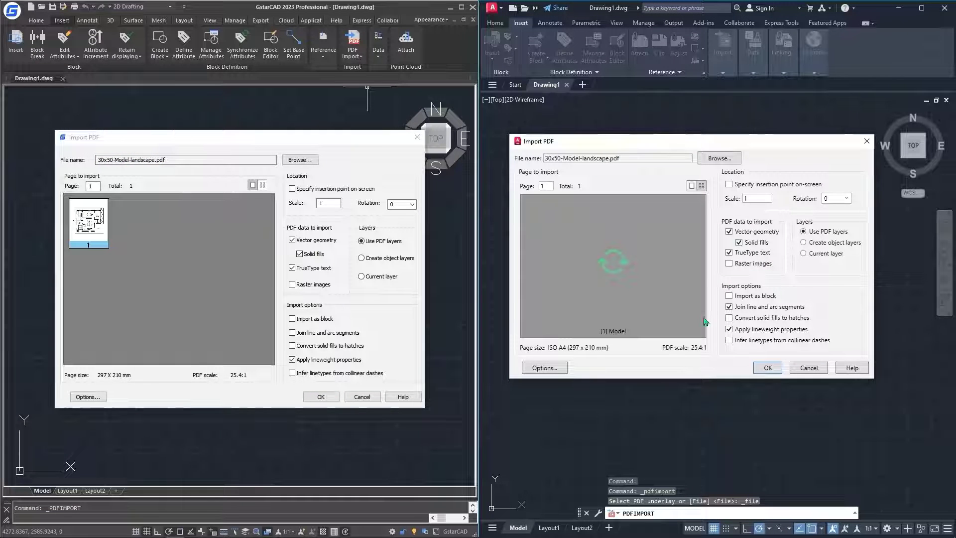
{"action": "left_click", "coordinate": [743, 299]}
{"action": "left_click", "coordinate": [319, 321]}
{"action": "left_click", "coordinate": [343, 334]}
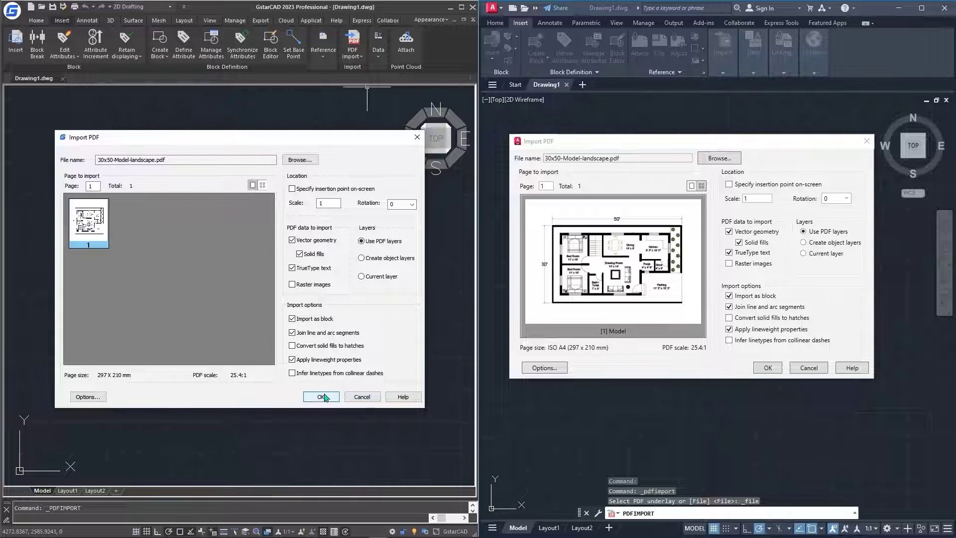
Import the 30x50 floor plan PDF into GstarCAD, then into AutoCAD
{"action": "left_click", "coordinate": [321, 396]}
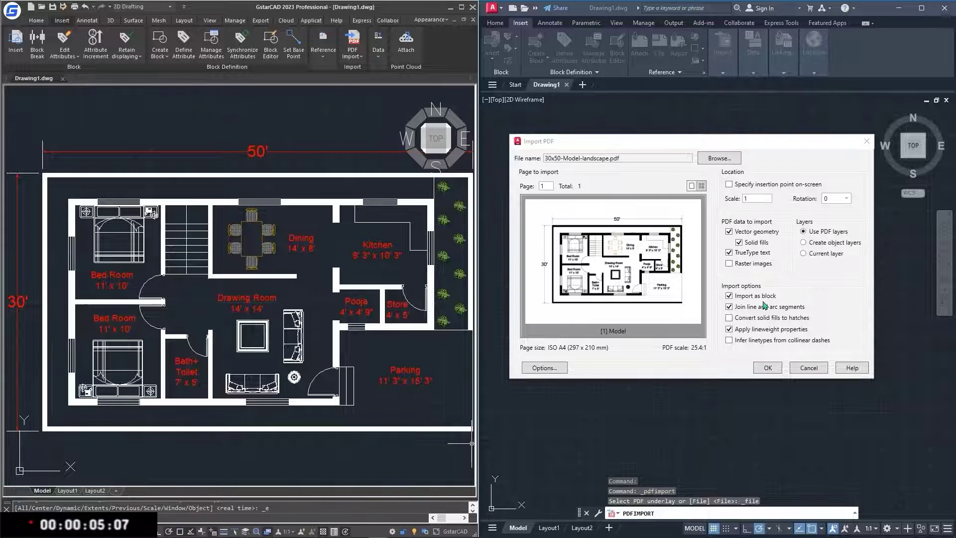
{"action": "left_click", "coordinate": [770, 368]}
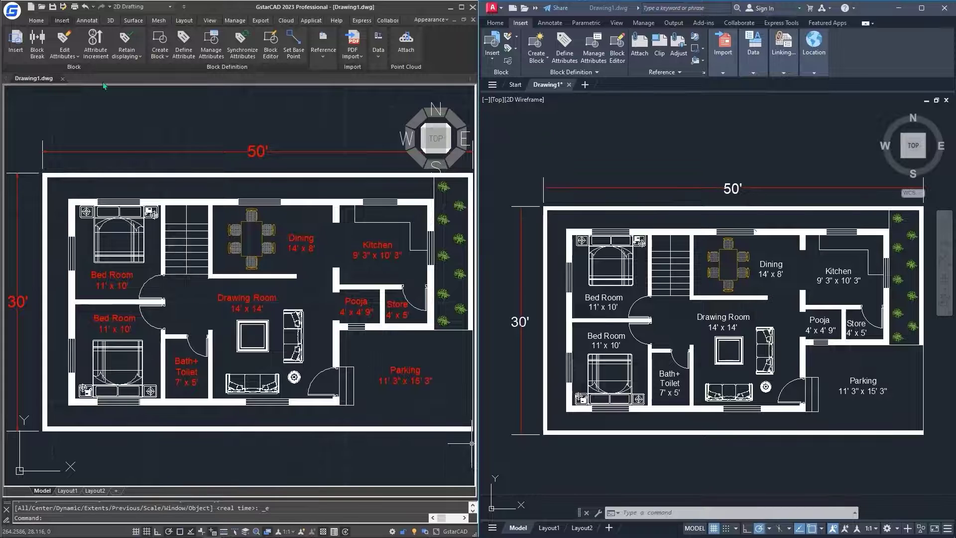
Open GstarCAD's Layer Properties to check the imported PDF layers
{"action": "left_click", "coordinate": [36, 20]}
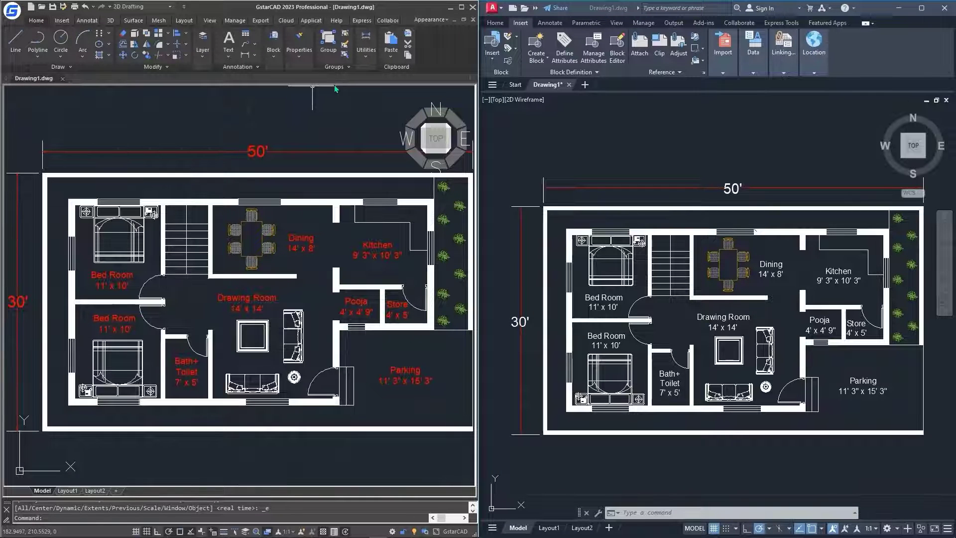
{"action": "left_click", "coordinate": [203, 49]}
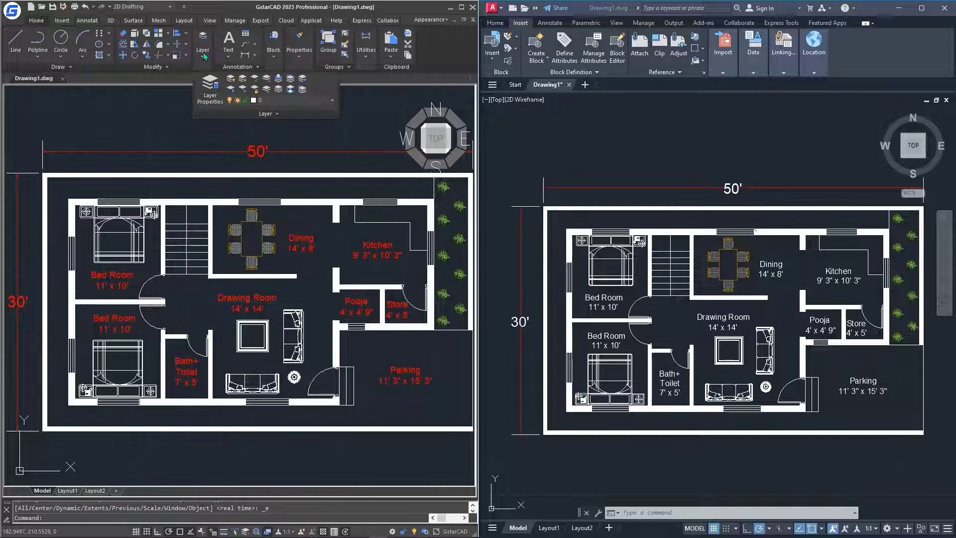
{"action": "left_click", "coordinate": [208, 90]}
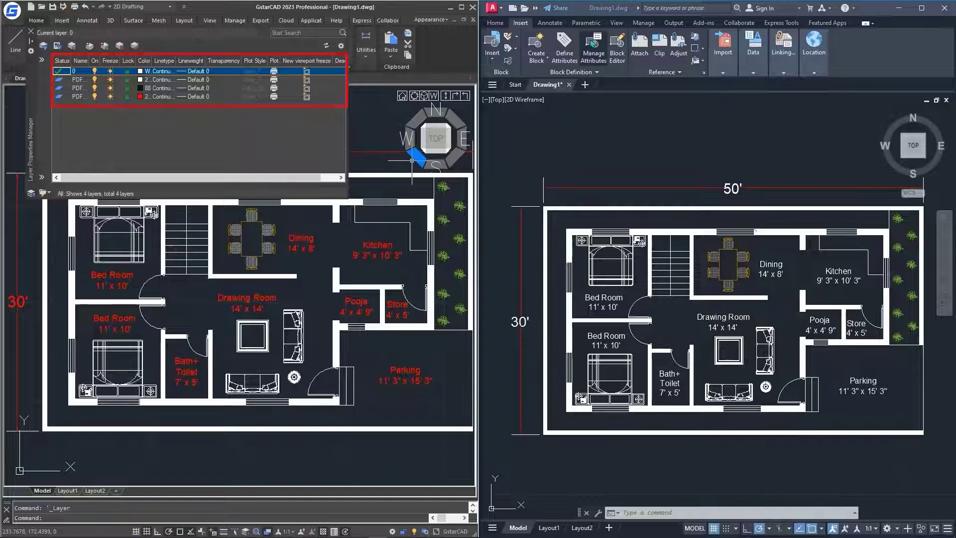
Open AutoCAD's layer list too and widen the Color and Name columns
{"action": "left_click", "coordinate": [495, 23]}
{"action": "left_click", "coordinate": [747, 73]}
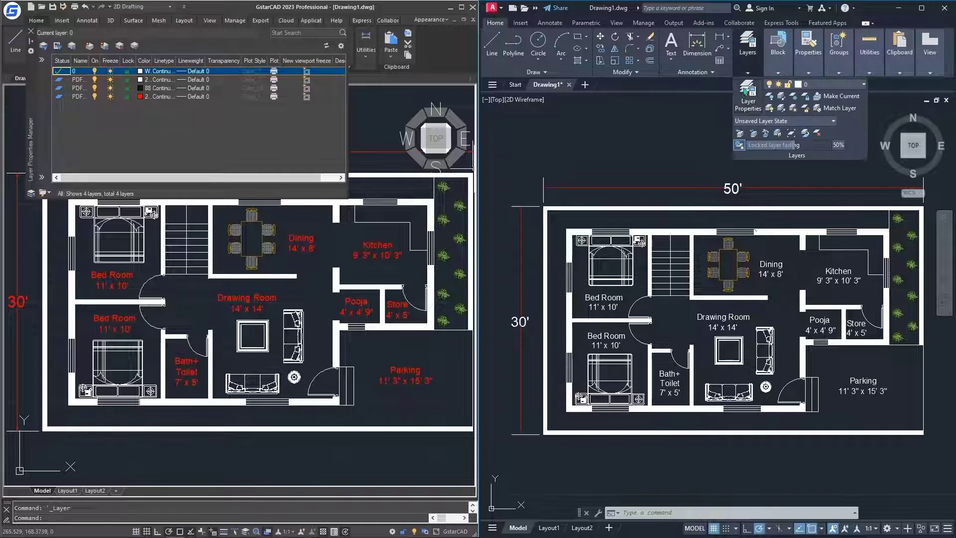
{"action": "left_click", "coordinate": [748, 94]}
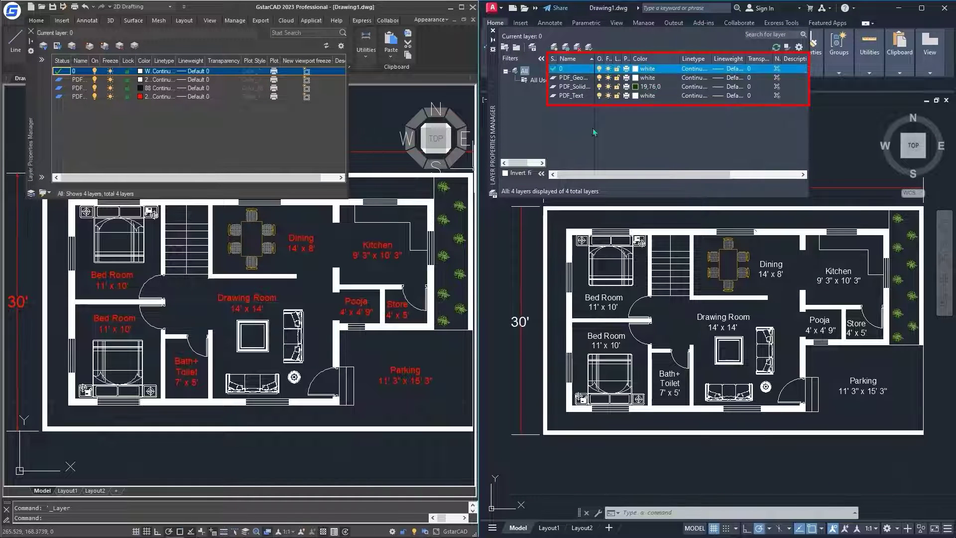
{"action": "double_click", "coordinate": [654, 59]}
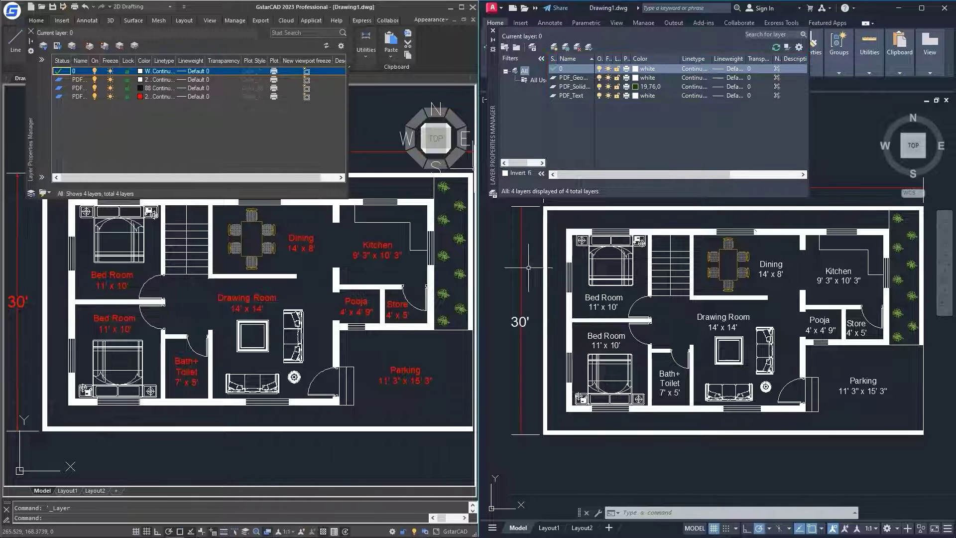
{"action": "double_click", "coordinate": [89, 60]}
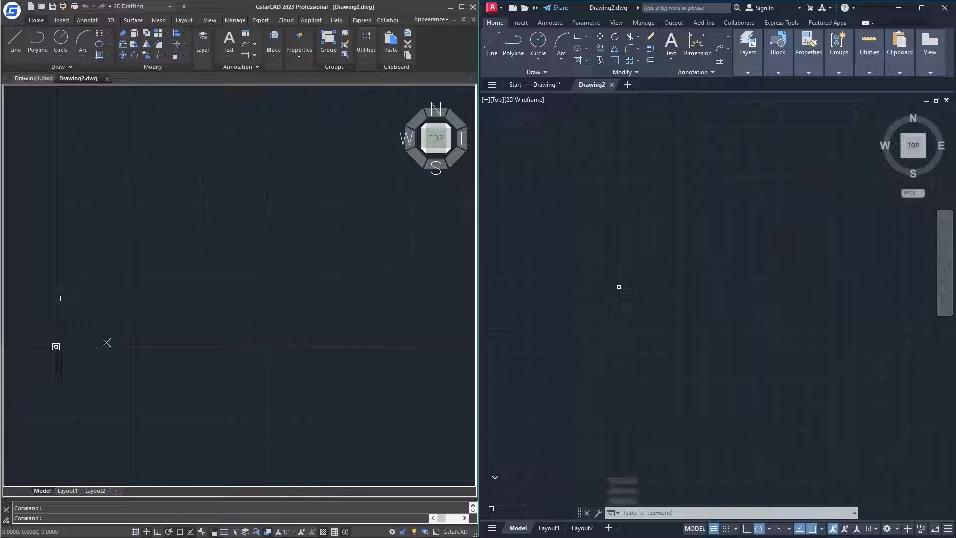
Select the Model-landscape Raster PDF for import in GstarCAD
{"action": "left_click", "coordinate": [280, 294]}
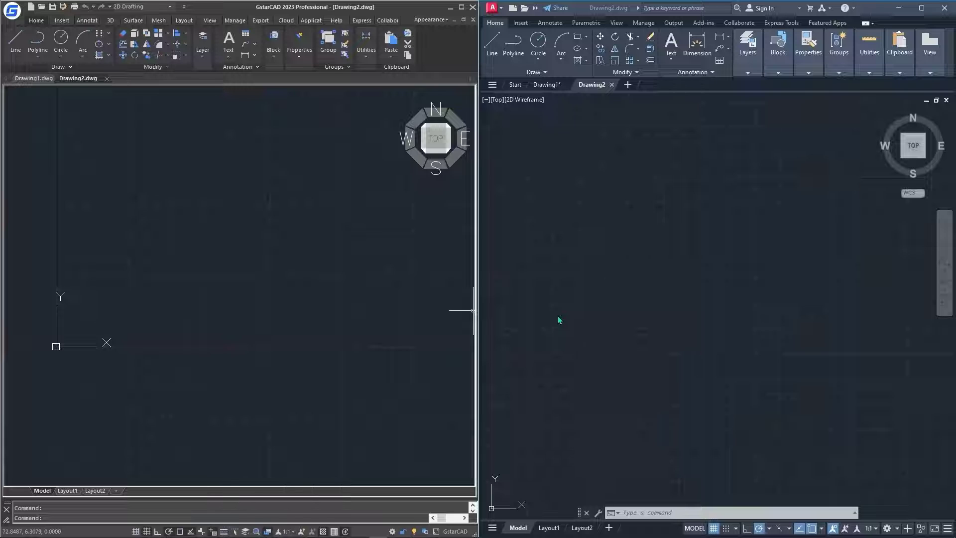
{"action": "left_click", "coordinate": [62, 21]}
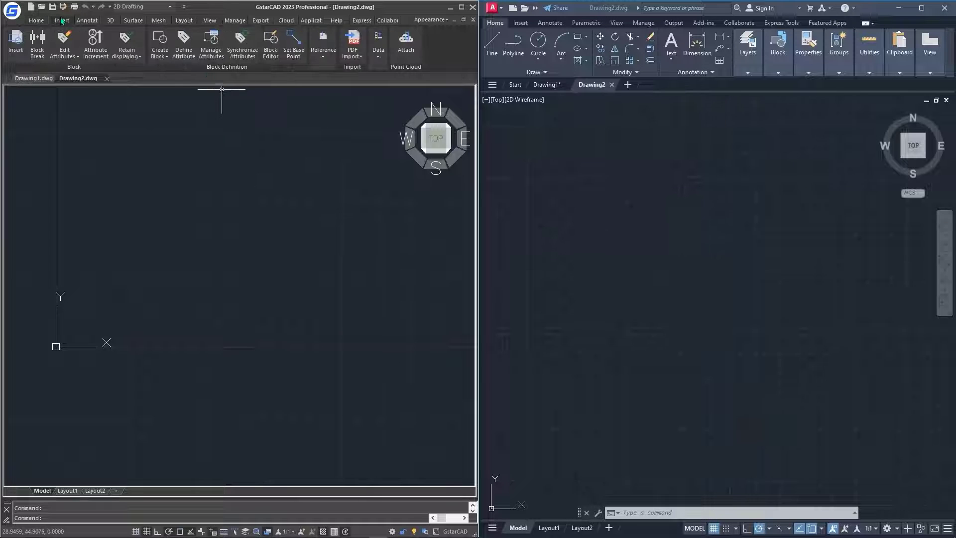
{"action": "left_click", "coordinate": [355, 50]}
{"action": "left_click_drag", "start_coordinate": [305, 166], "coordinate": [256, 132]}
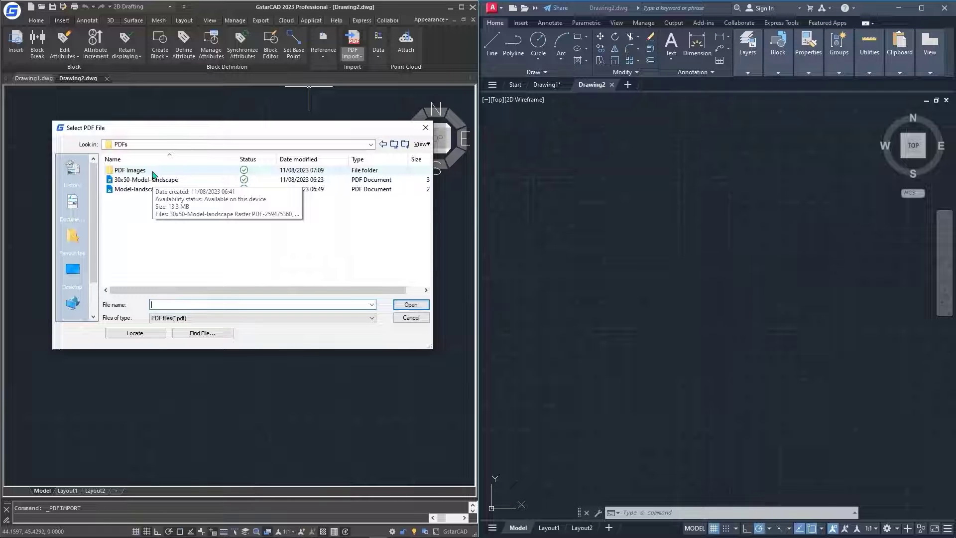
{"action": "left_click", "coordinate": [149, 190]}
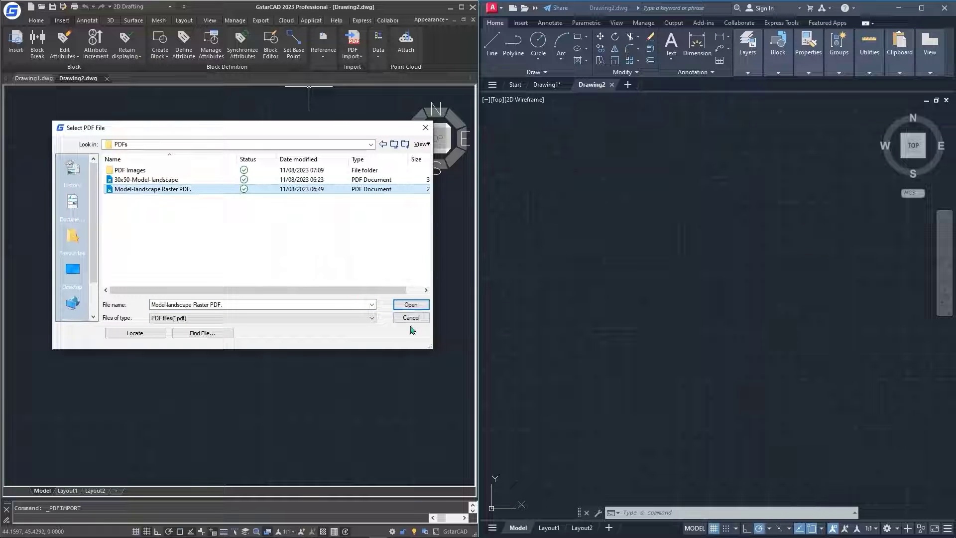
{"action": "left_click", "coordinate": [408, 305]}
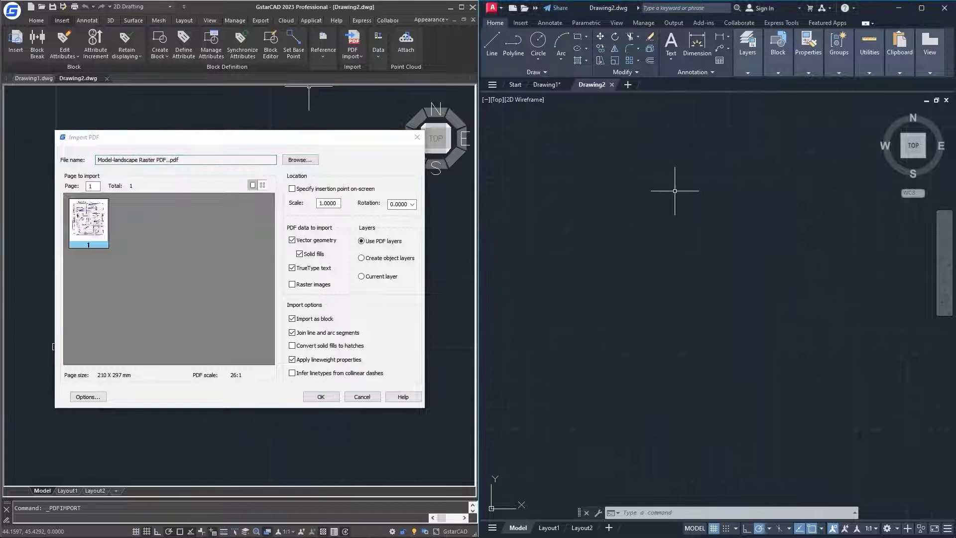
In AutoCAD, open the raster floor plan PDF for import
{"action": "left_click", "coordinate": [520, 23]}
{"action": "left_click", "coordinate": [728, 48]}
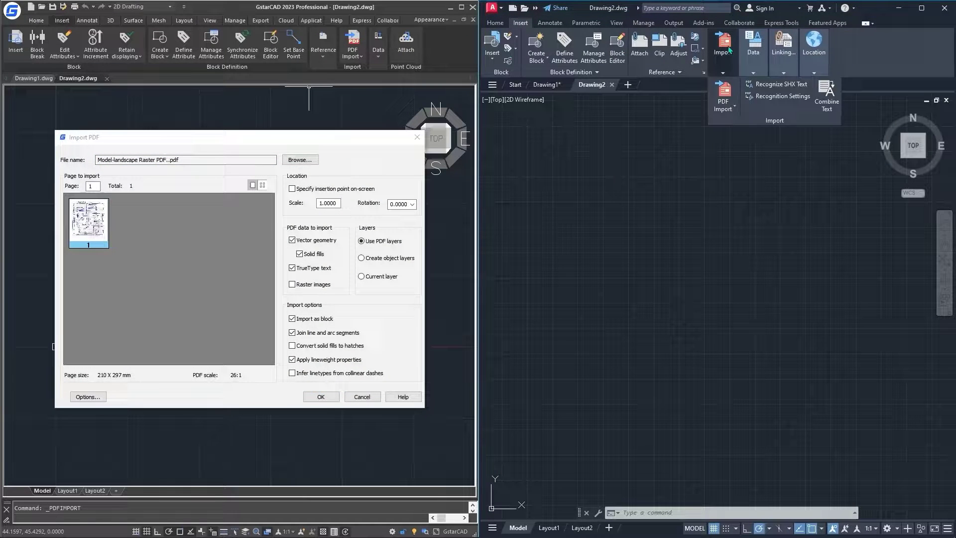
{"action": "left_click", "coordinate": [725, 97]}
{"action": "left_click", "coordinate": [685, 211]}
{"action": "left_click", "coordinate": [849, 367]}
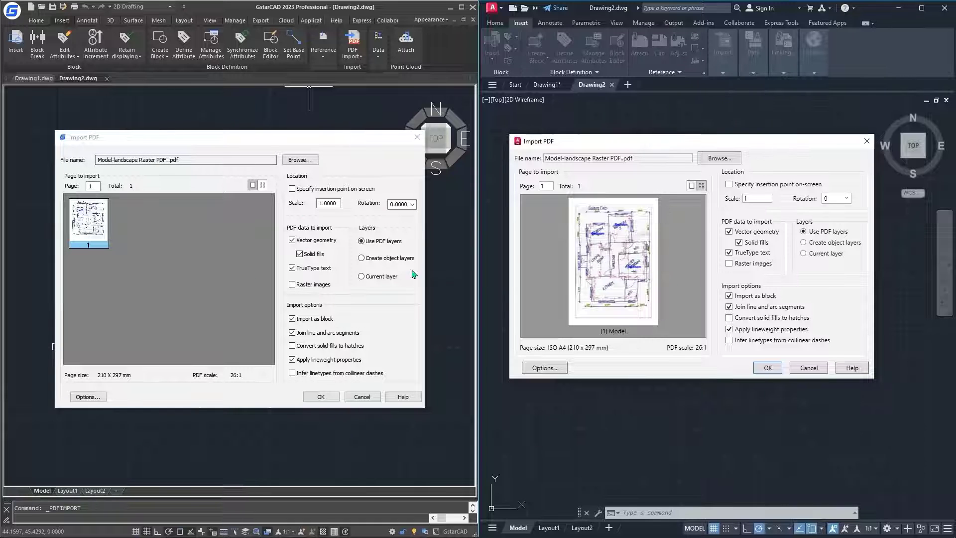
Switch GstarCAD from Vector geometry to Raster images, and enable Raster images in AutoCAD
{"action": "left_click", "coordinate": [292, 241]}
{"action": "left_click", "coordinate": [292, 284]}
{"action": "left_click", "coordinate": [729, 263]}
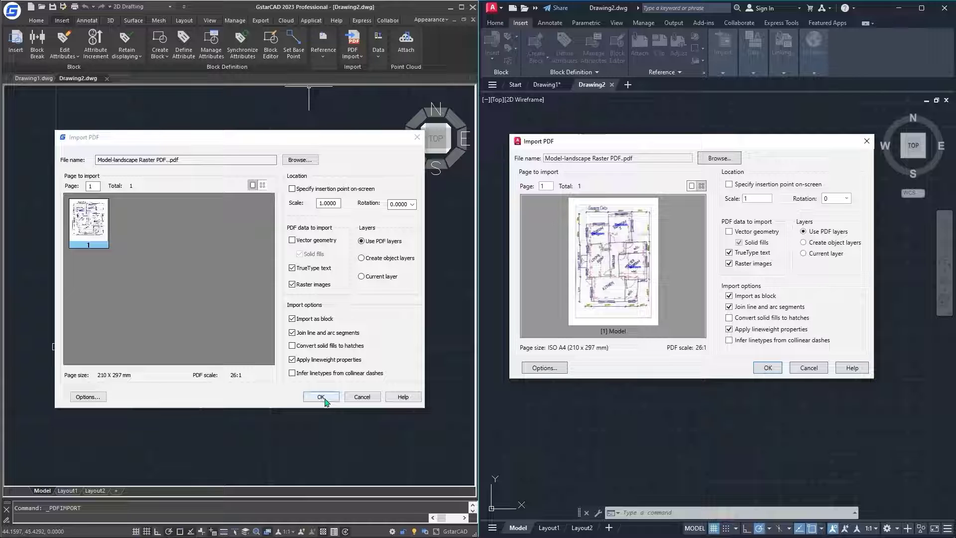
Import the raster PDF in GstarCAD, zoom to its extents, then import it in AutoCAD
{"action": "left_click", "coordinate": [321, 397]}
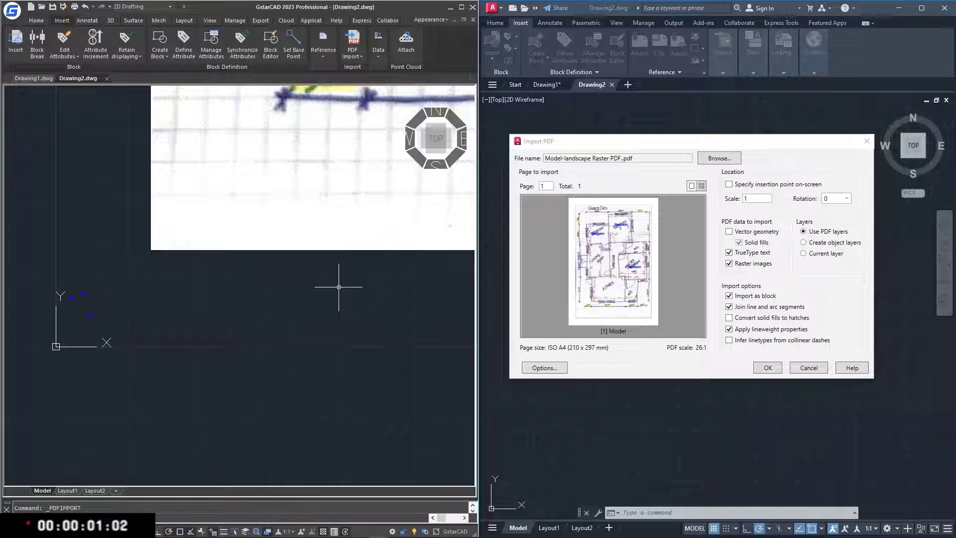
{"action": "middle_click", "coordinate": [339, 286]}
{"action": "middle_click", "coordinate": [339, 287]}
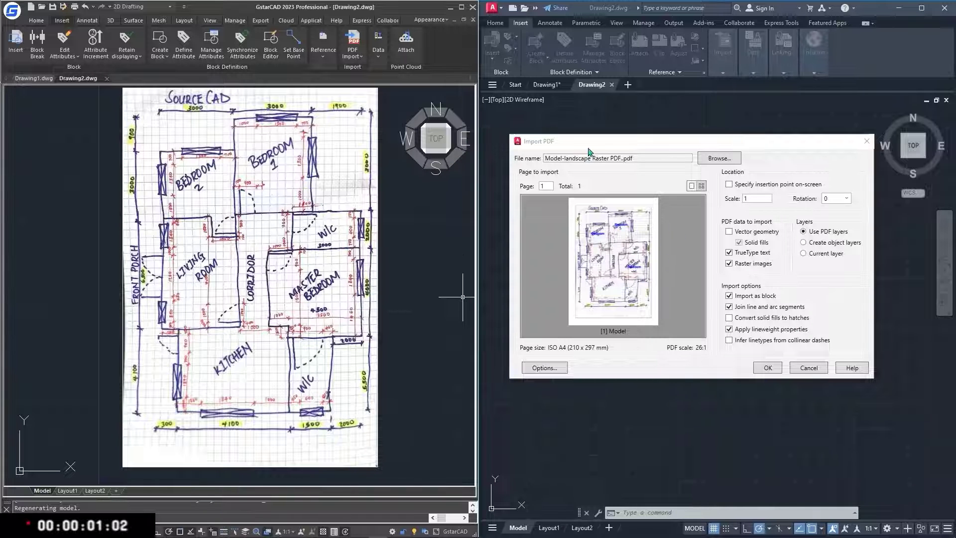
{"action": "left_click", "coordinate": [562, 148]}
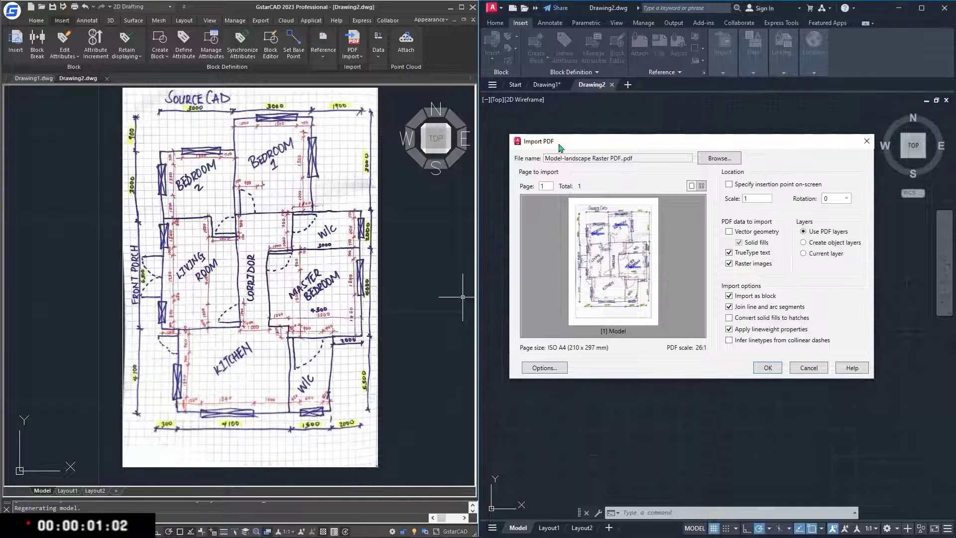
{"action": "left_click", "coordinate": [764, 369]}
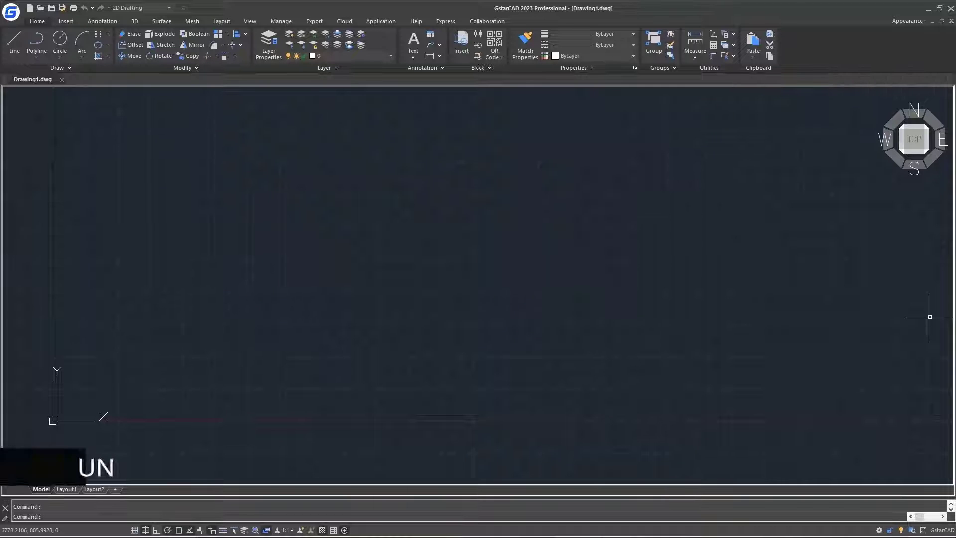
Set Drawing Units (UN) to Architectural length, 0'-0" precision and Inches insertion scale
{"action": "left_click", "coordinate": [546, 320]}
{"action": "key", "text": "Escape"}
{"action": "type", "text": "un"}
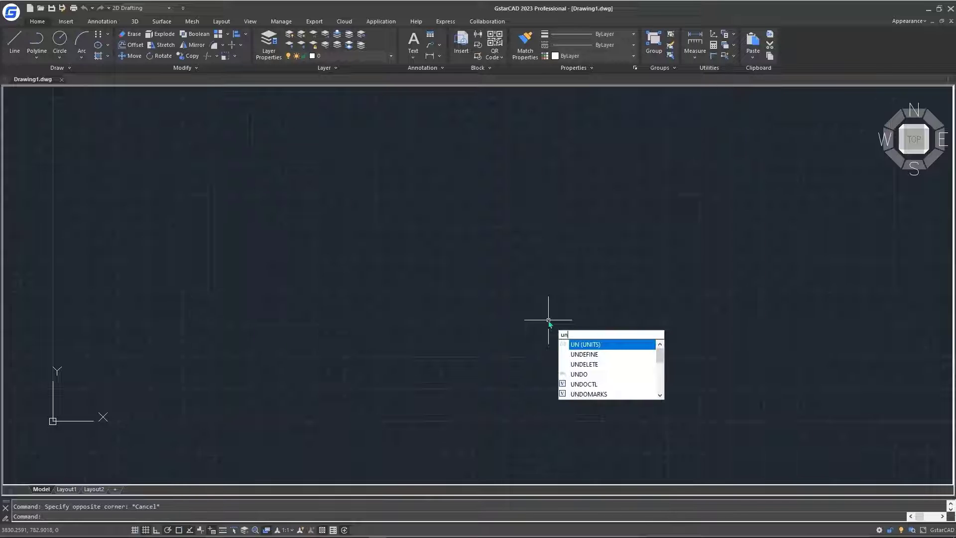
{"action": "key", "text": "Return"}
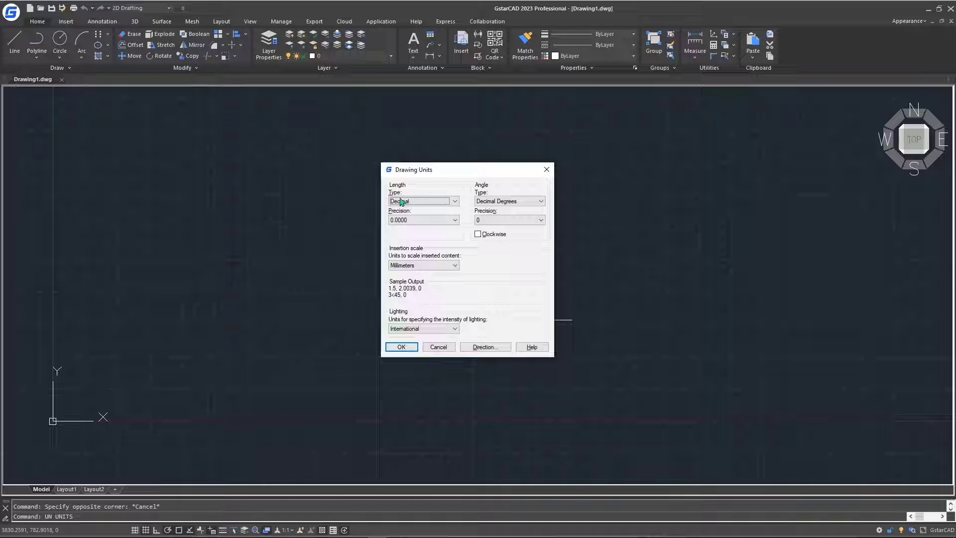
{"action": "left_click", "coordinate": [402, 201]}
{"action": "left_click", "coordinate": [414, 209]}
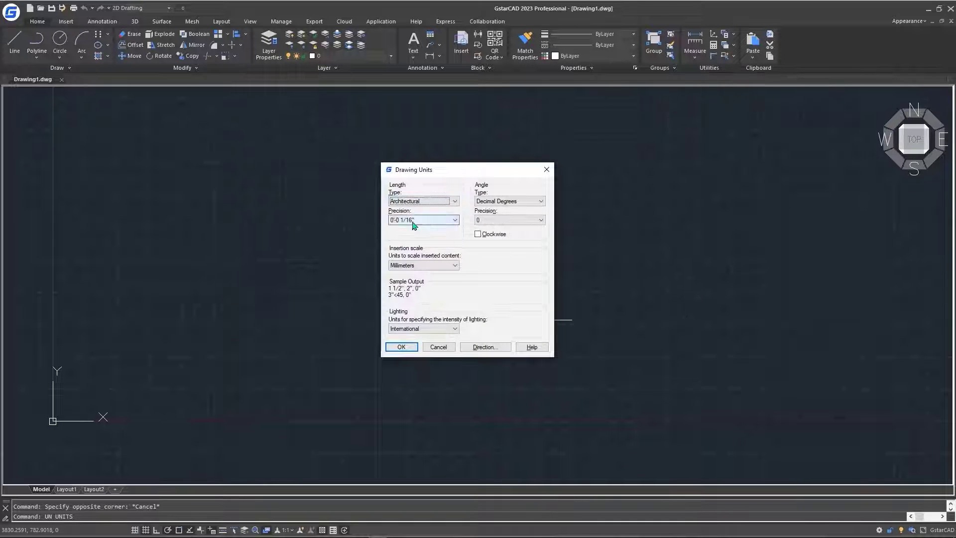
{"action": "left_click", "coordinate": [416, 219]}
{"action": "left_click", "coordinate": [399, 229]}
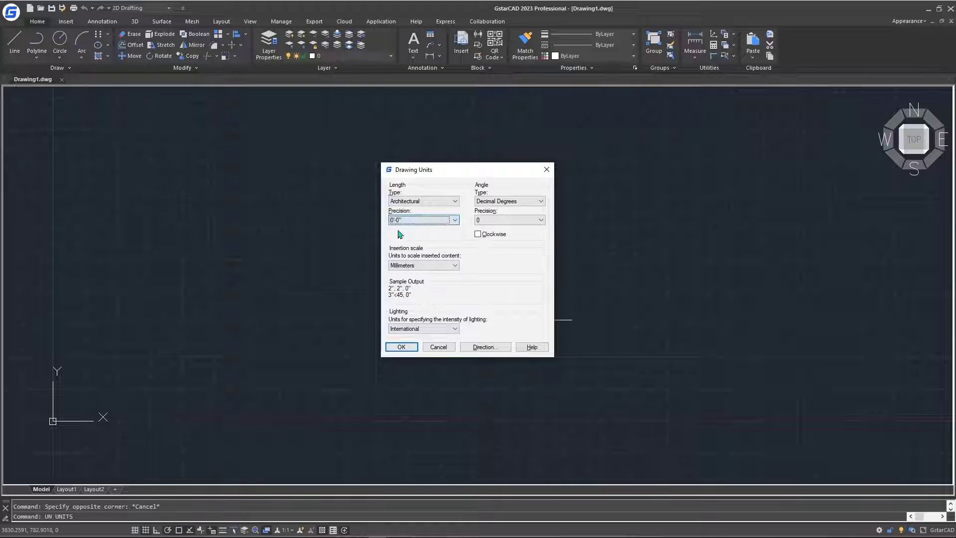
{"action": "left_click", "coordinate": [407, 265]}
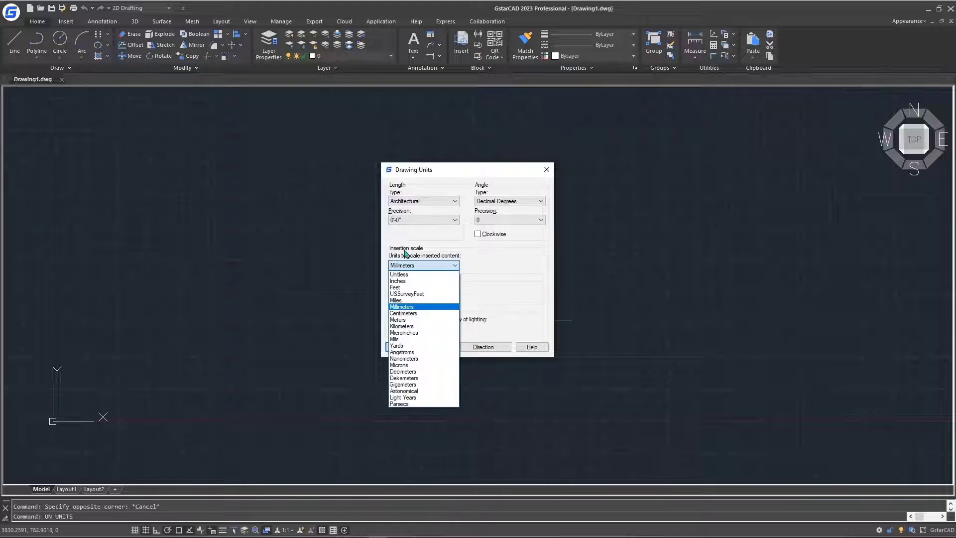
{"action": "left_click", "coordinate": [414, 281]}
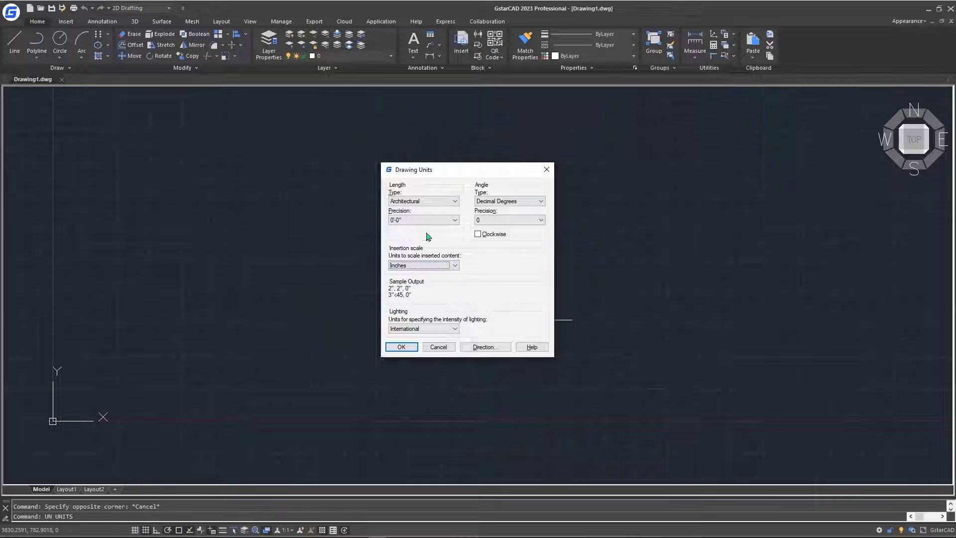
Apply the new units and select 30x50-Model-landscape for PDF import
{"action": "left_click", "coordinate": [401, 347]}
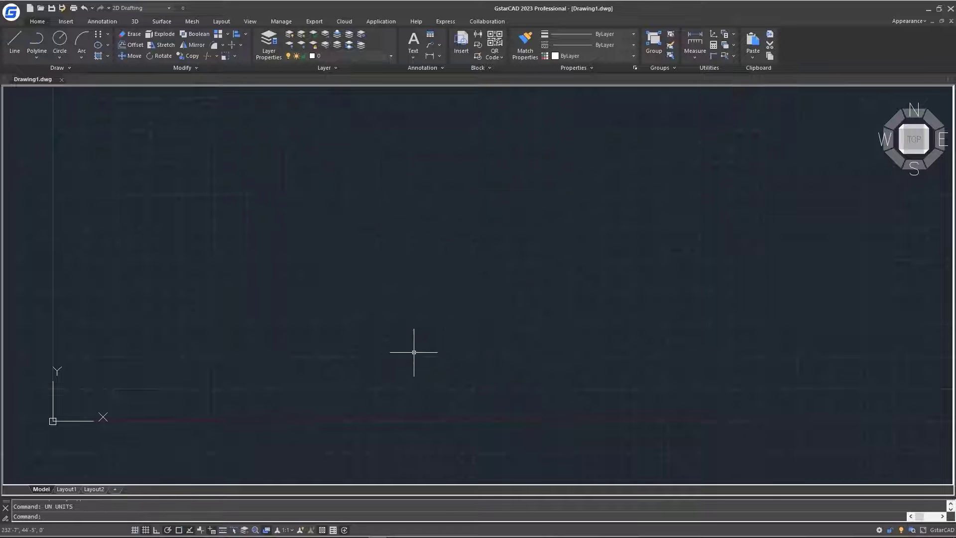
{"action": "left_click", "coordinate": [71, 22]}
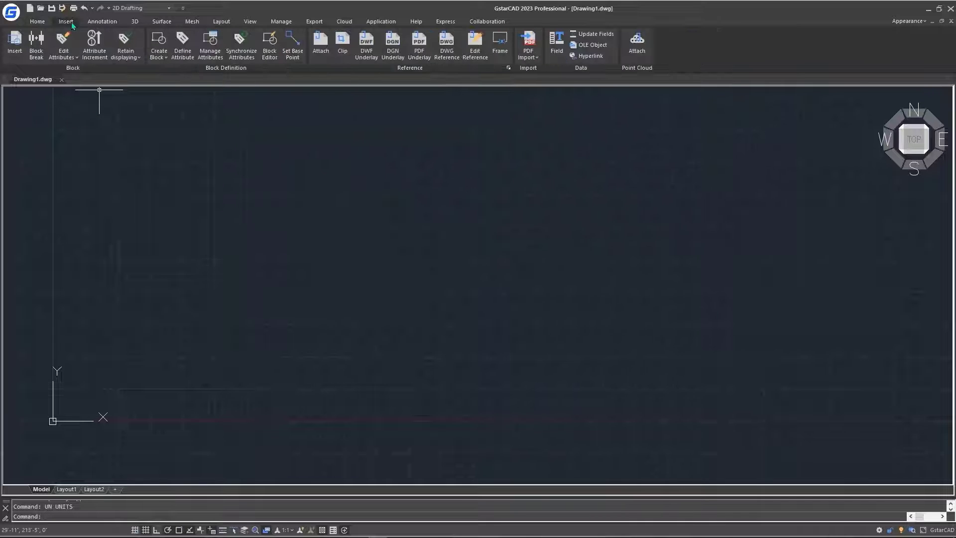
{"action": "left_click", "coordinate": [529, 43]}
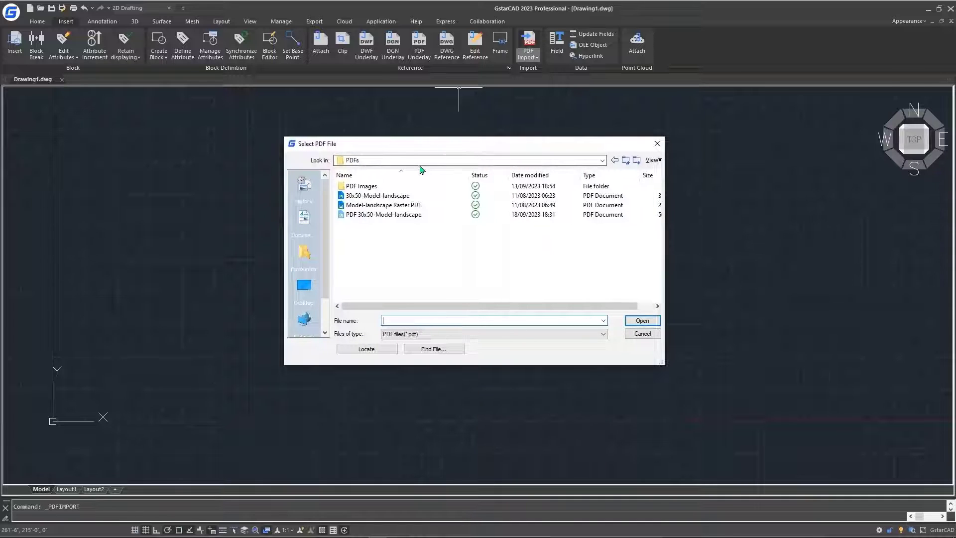
{"action": "left_click", "coordinate": [404, 196]}
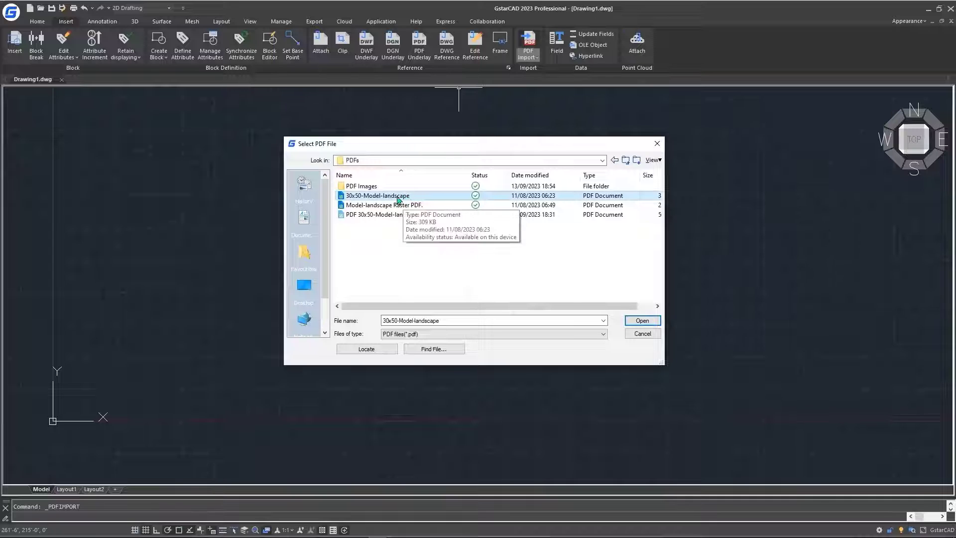
Open 30x50-Model-landscape.pdf in Import PDF with Specify insertion point on-screen left enabled
{"action": "left_click", "coordinate": [650, 323]}
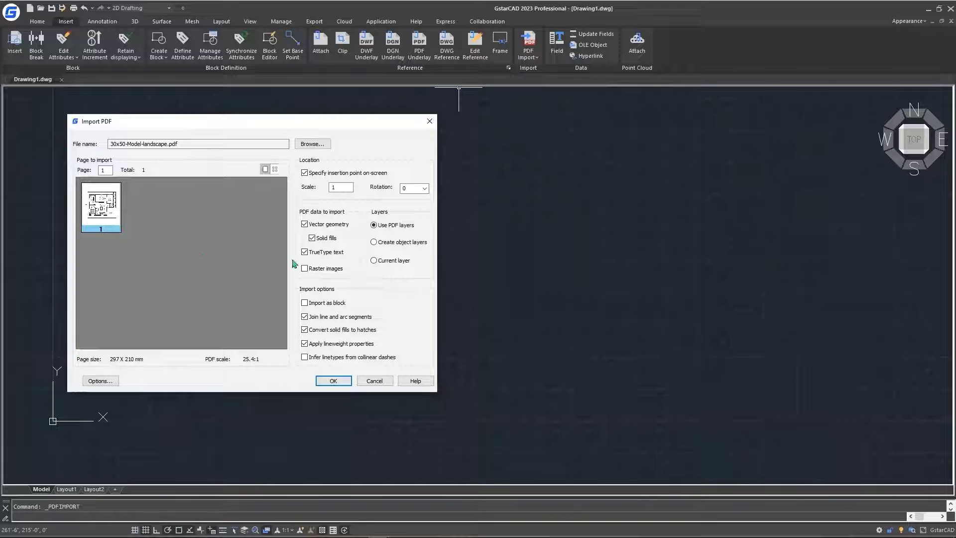
{"action": "left_click", "coordinate": [311, 176]}
{"action": "left_click_drag", "start_coordinate": [299, 126], "coordinate": [452, 135]}
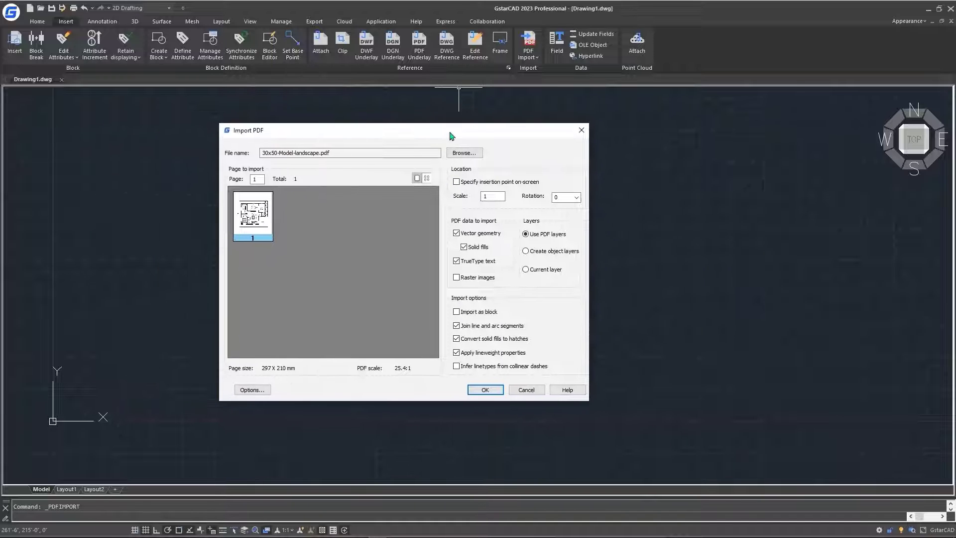
{"action": "left_click", "coordinate": [458, 182]}
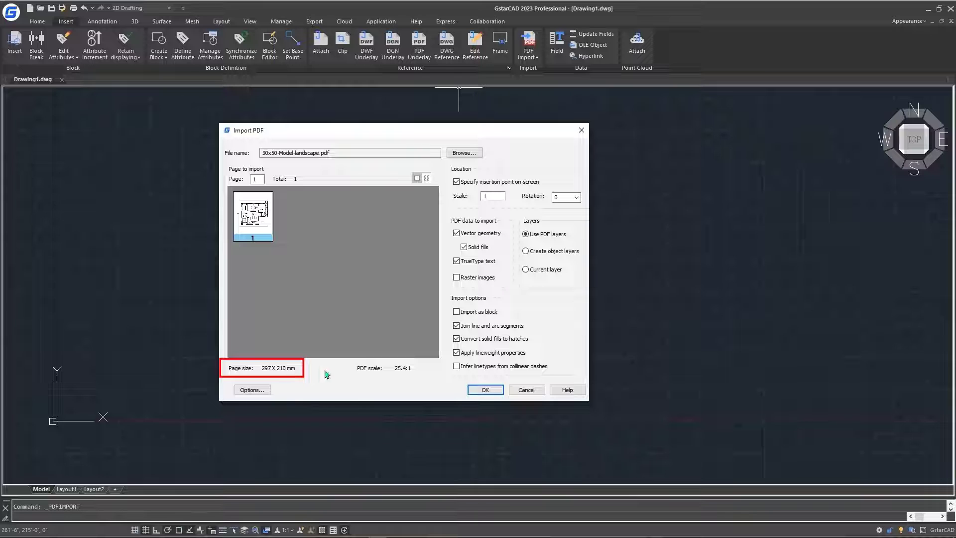
Keep the rotation at 0 and choose Create object layers for the imported objects
{"action": "left_click", "coordinate": [575, 198]}
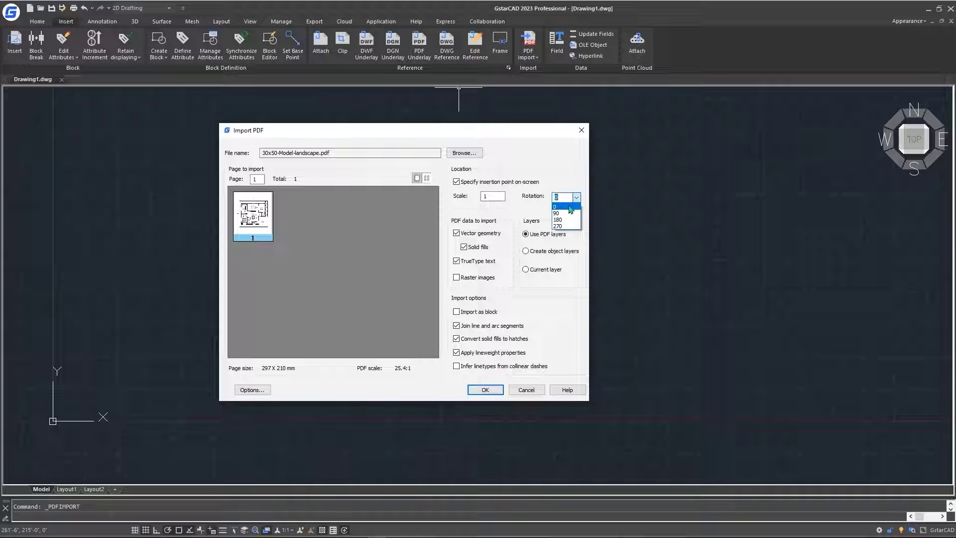
{"action": "left_click", "coordinate": [570, 209]}
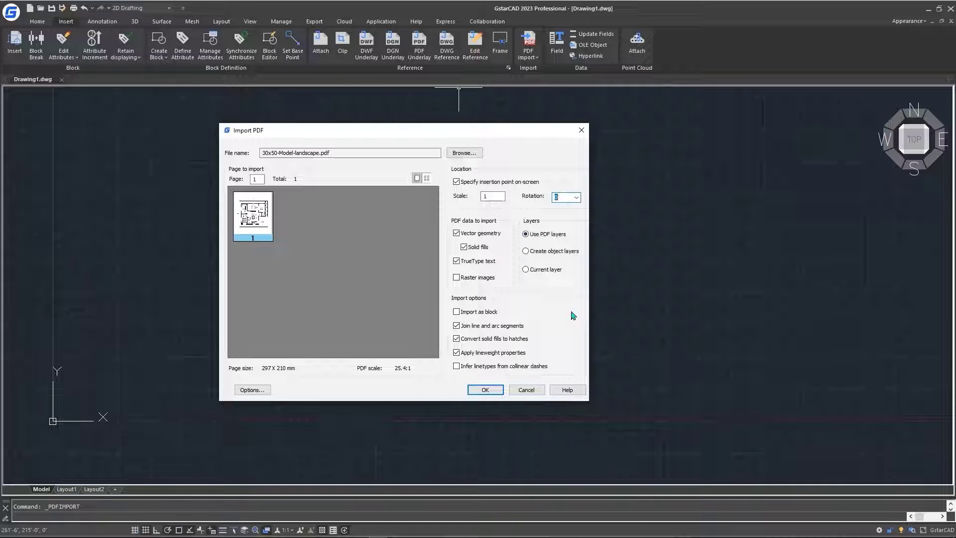
{"action": "left_click", "coordinate": [527, 251]}
Accept the PDF import using PDF layers, with collinear-dash linetype inference left off
{"action": "left_click", "coordinate": [532, 272]}
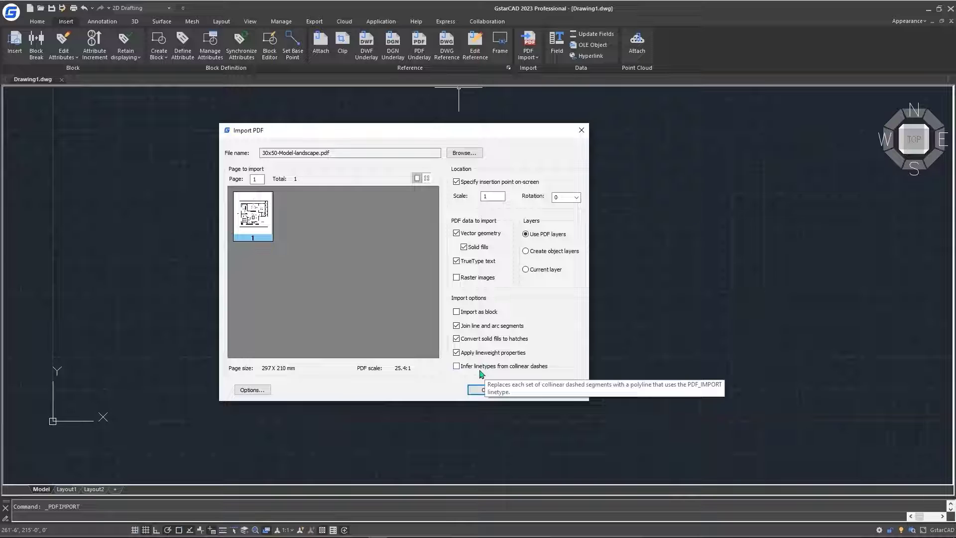
{"action": "left_click", "coordinate": [469, 368]}
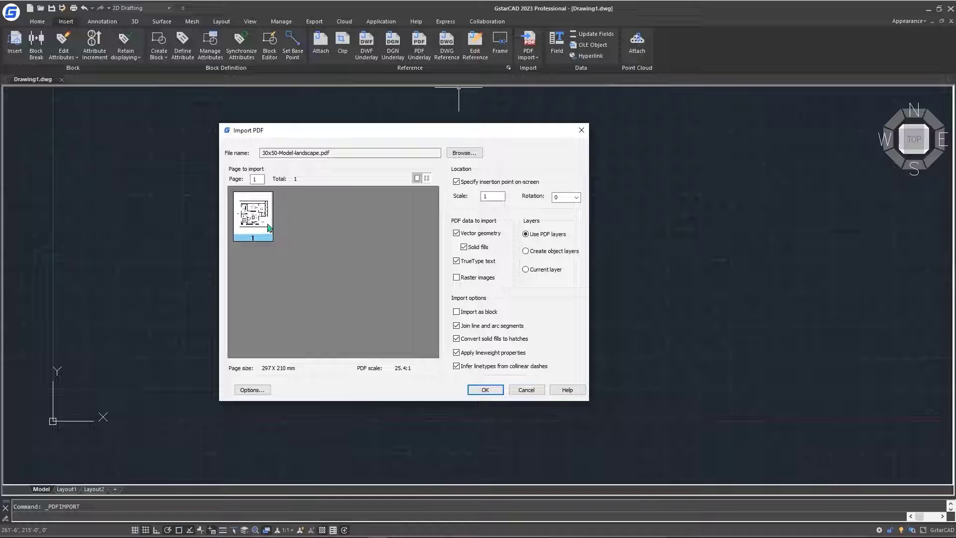
{"action": "left_click", "coordinate": [456, 366]}
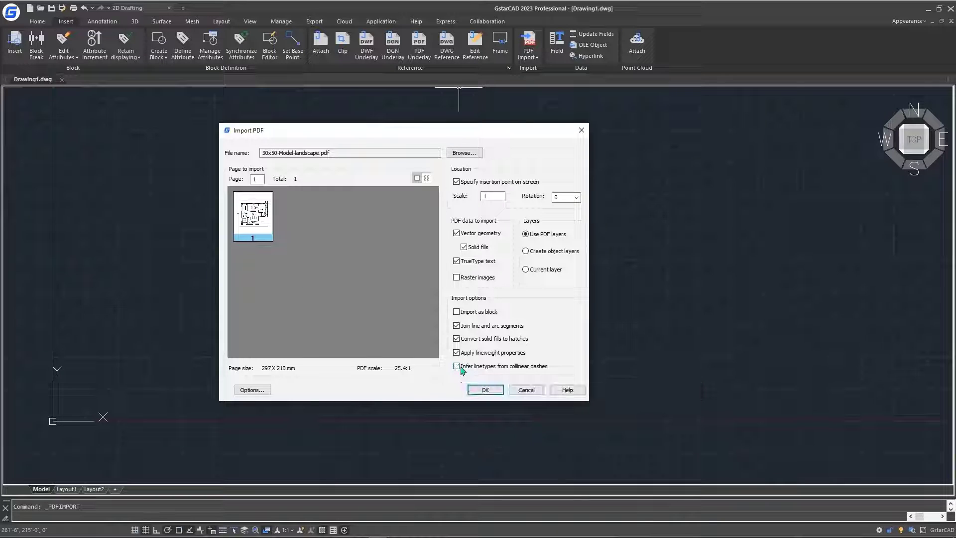
{"action": "left_click", "coordinate": [481, 390]}
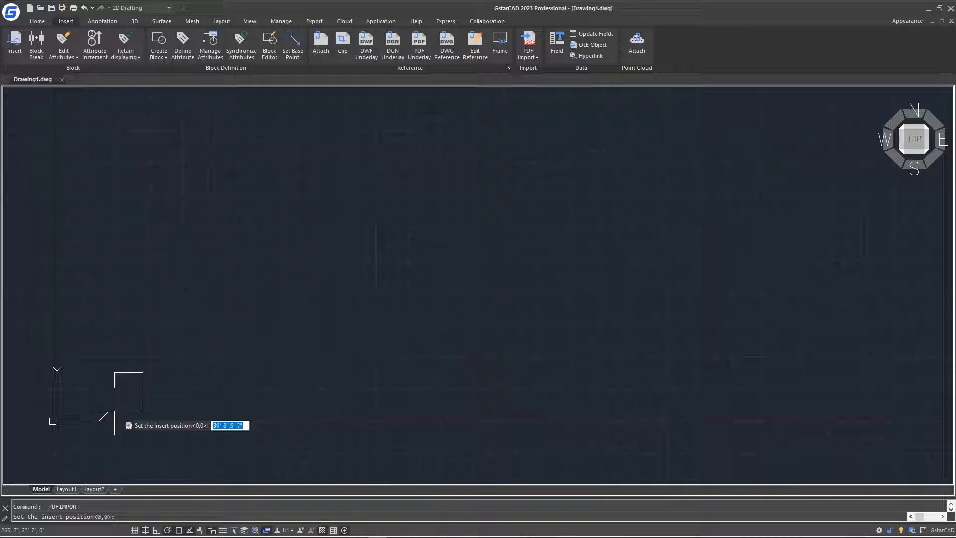
Place the 30x50 floor plan at the chosen insertion point in the drawing
{"action": "scroll", "coordinate": [210, 398], "scroll_direction": "up", "scroll_amount": 4}
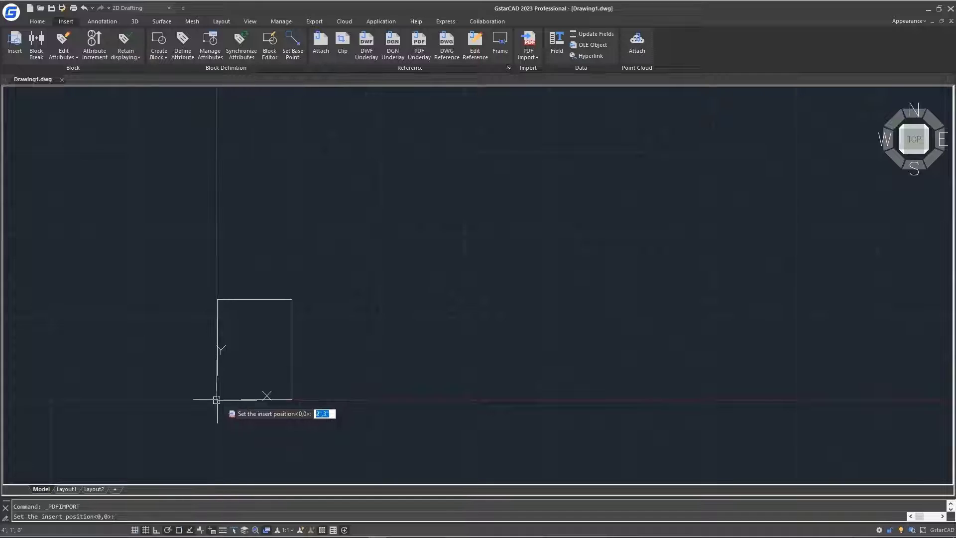
{"action": "left_click", "coordinate": [216, 400]}
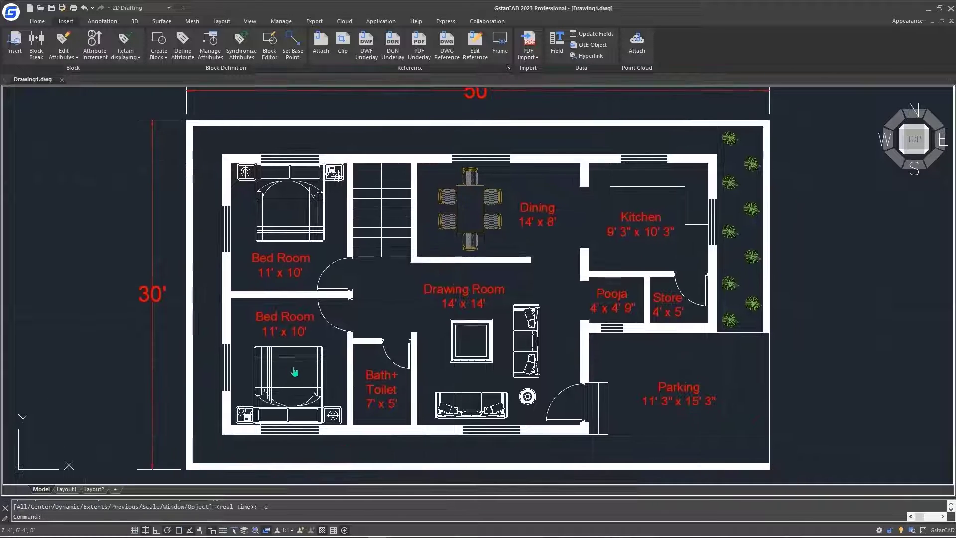
{"action": "scroll", "coordinate": [356, 334], "scroll_direction": "down", "scroll_amount": 2}
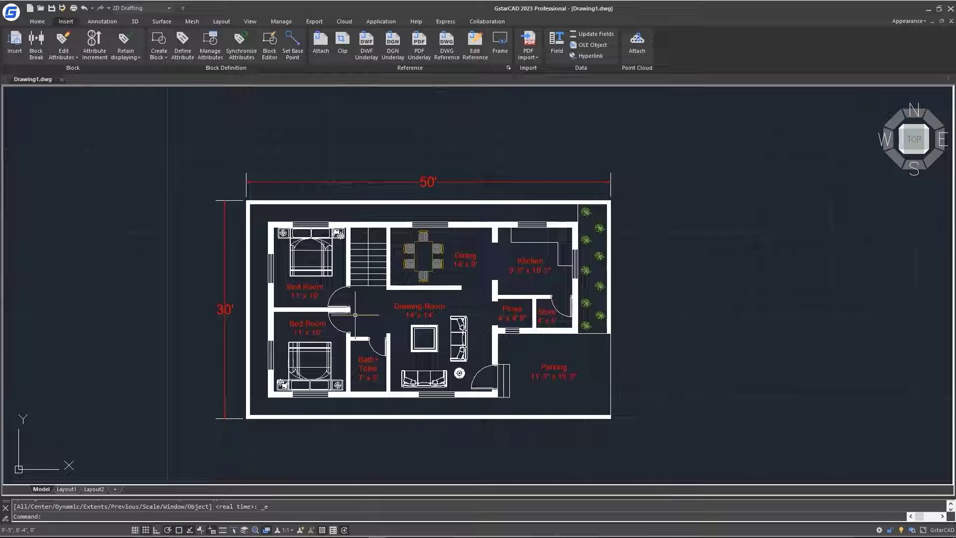
{"action": "scroll", "coordinate": [232, 319], "scroll_direction": "up", "scroll_amount": 4}
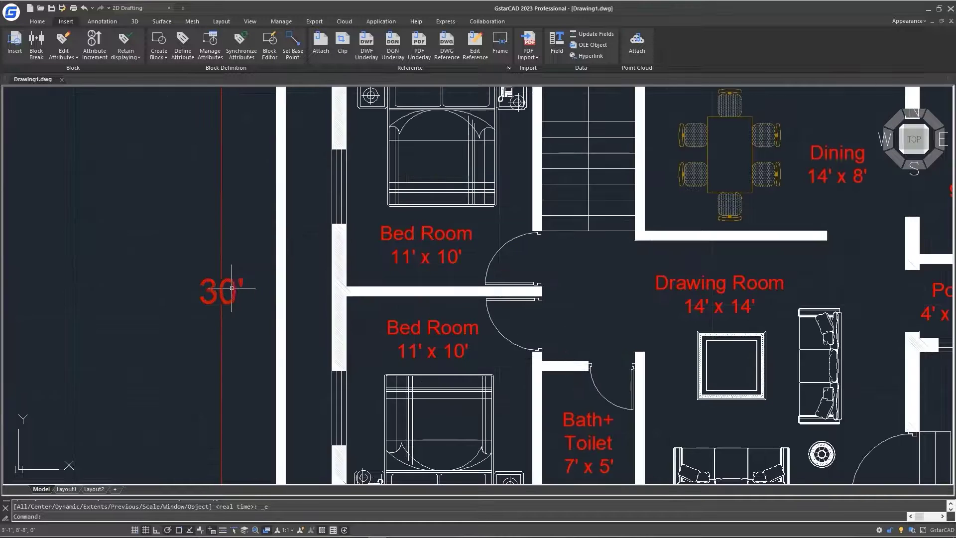
{"action": "left_click", "coordinate": [393, 243]}
{"action": "scroll", "coordinate": [426, 255], "scroll_direction": "up", "scroll_amount": 2}
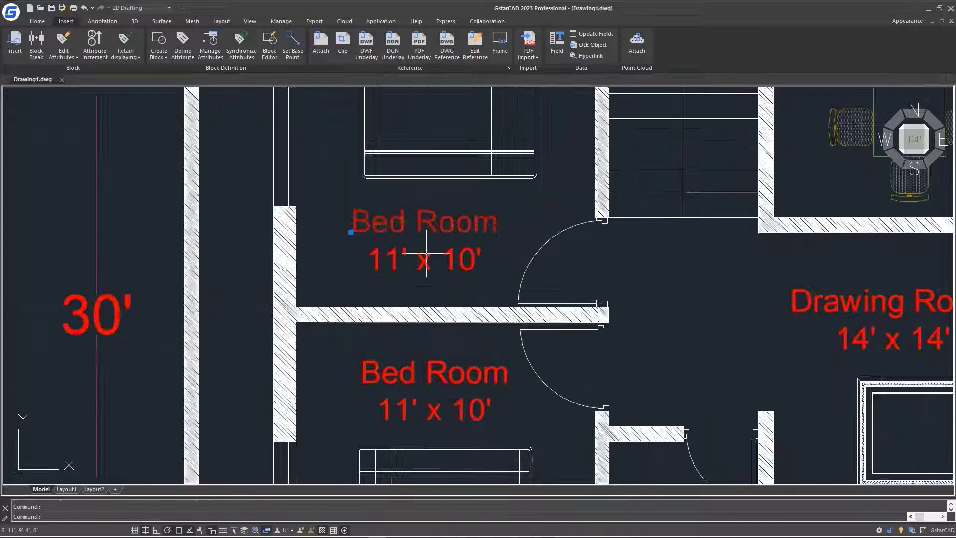
{"action": "key", "text": "Escape"}
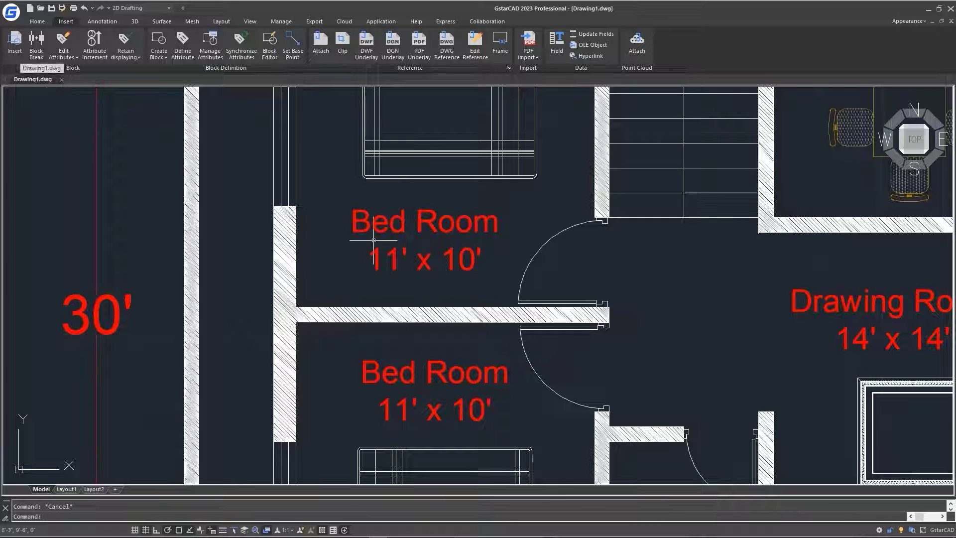
{"action": "left_click", "coordinate": [378, 225]}
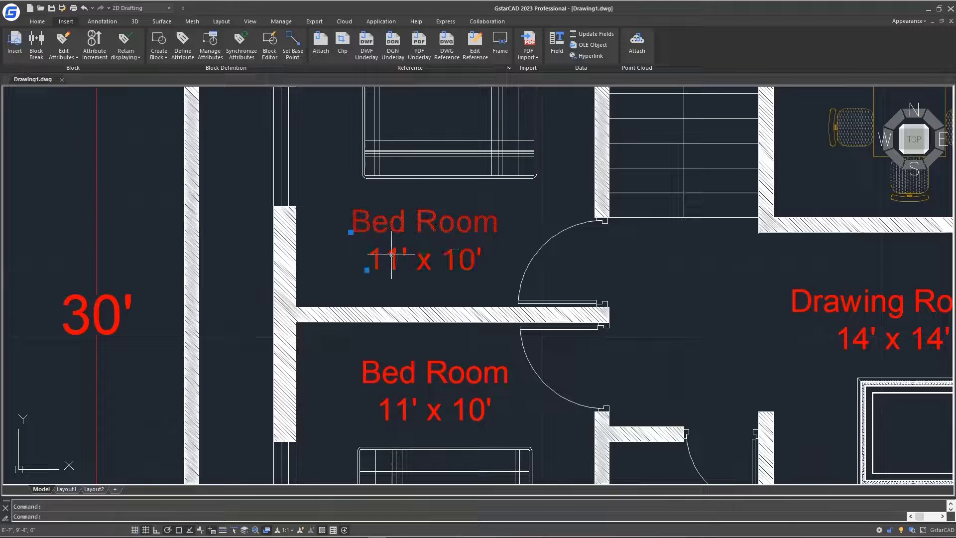
{"action": "key", "text": "Escape"}
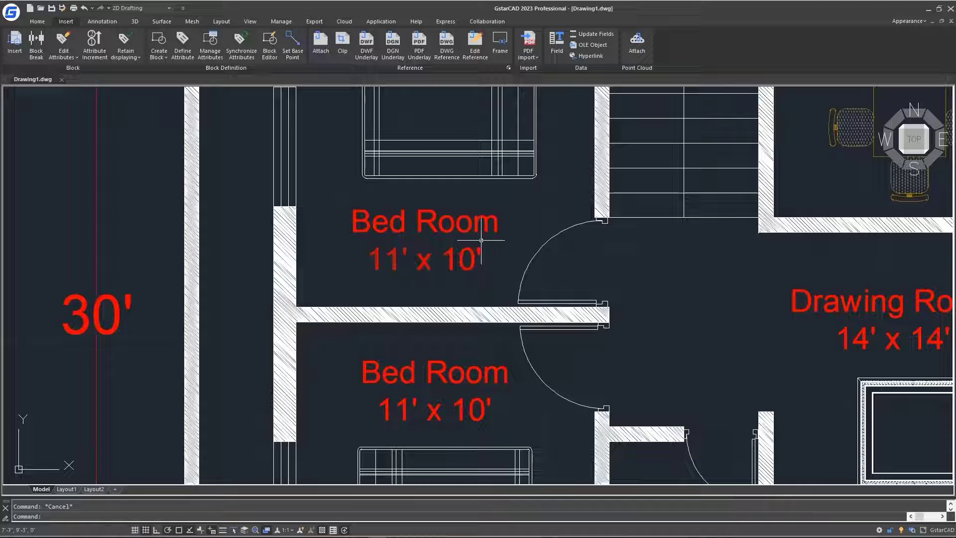
Convert the upper Bed Room 11' x 10' label's two lines into one MText with TXT2MTXT
{"action": "left_click", "coordinate": [448, 23]}
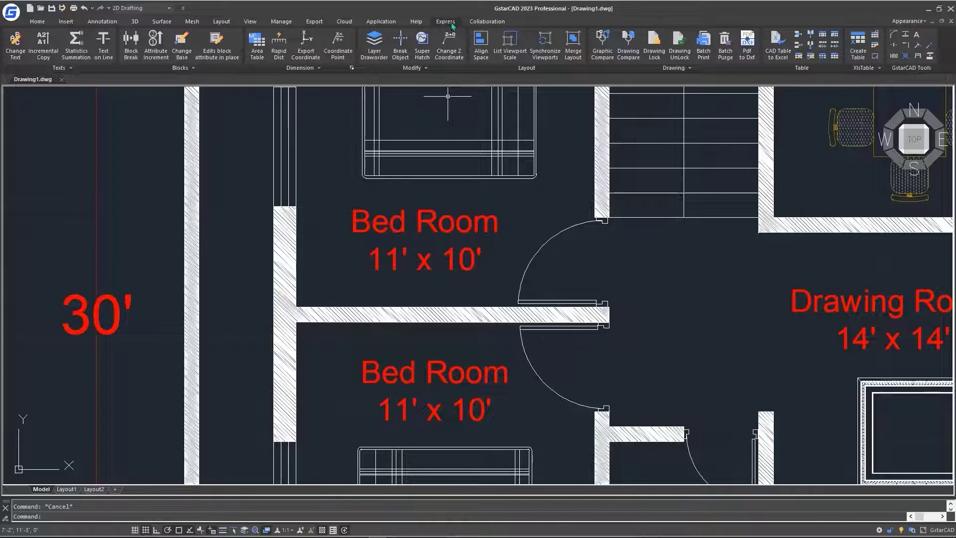
{"action": "left_click", "coordinate": [67, 69]}
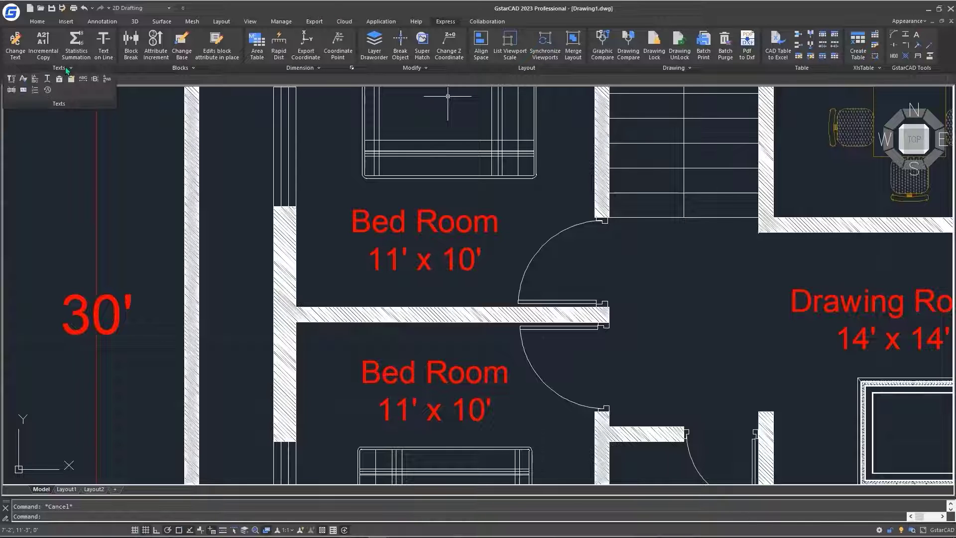
{"action": "left_click", "coordinate": [107, 80]}
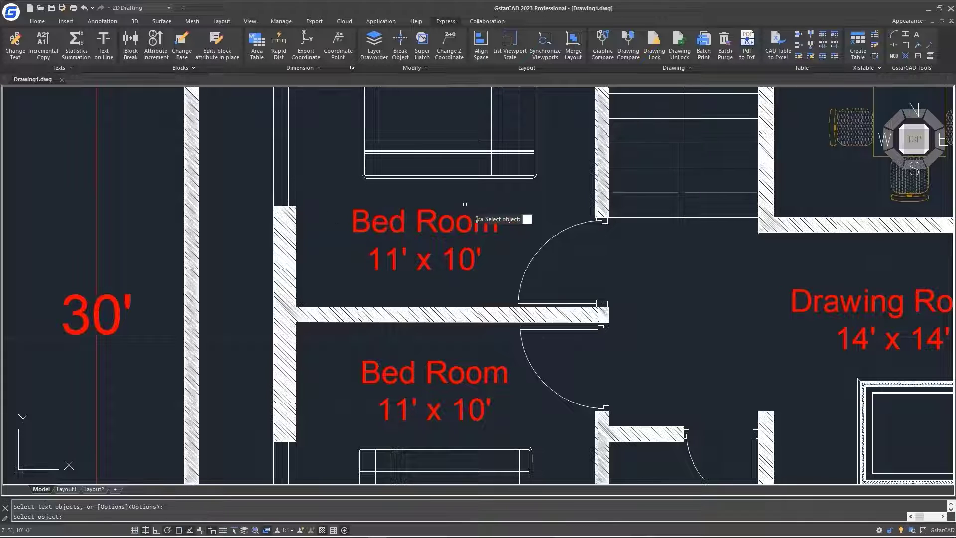
{"action": "left_click", "coordinate": [338, 214]}
{"action": "left_click", "coordinate": [430, 219]}
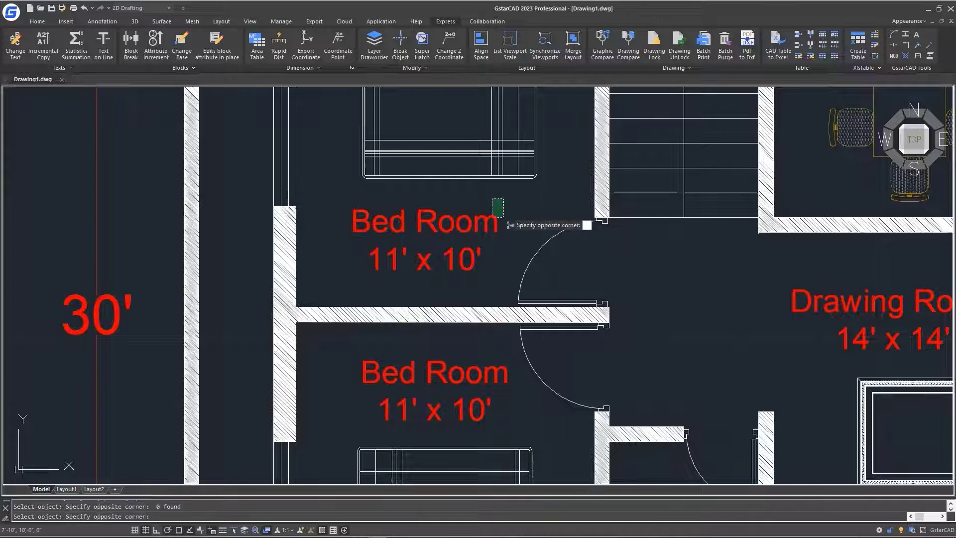
{"action": "left_click", "coordinate": [501, 202]}
{"action": "left_click", "coordinate": [343, 285]}
{"action": "key", "text": "Return"}
{"action": "left_click", "coordinate": [411, 238]}
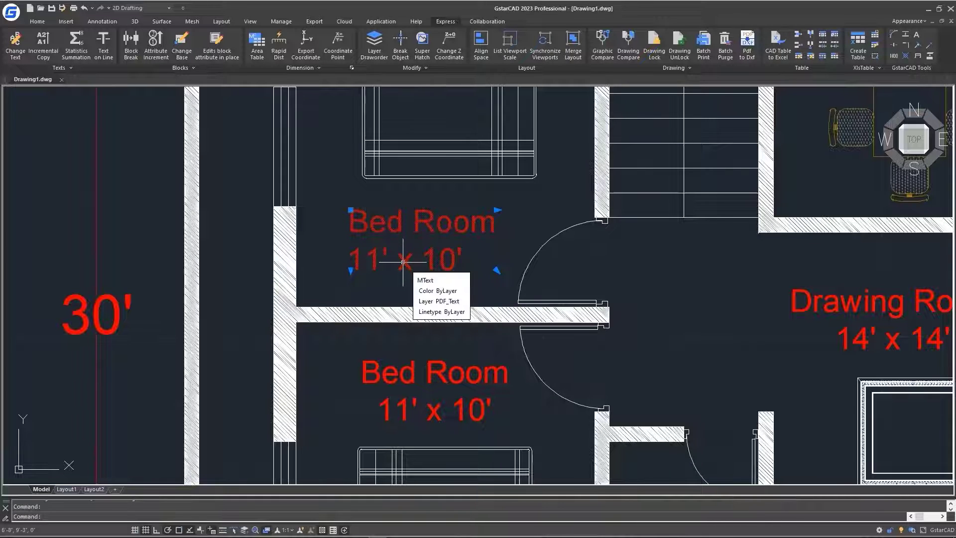
{"action": "key", "text": "Escape"}
{"action": "scroll", "coordinate": [402, 262], "scroll_direction": "down", "scroll_amount": 2}
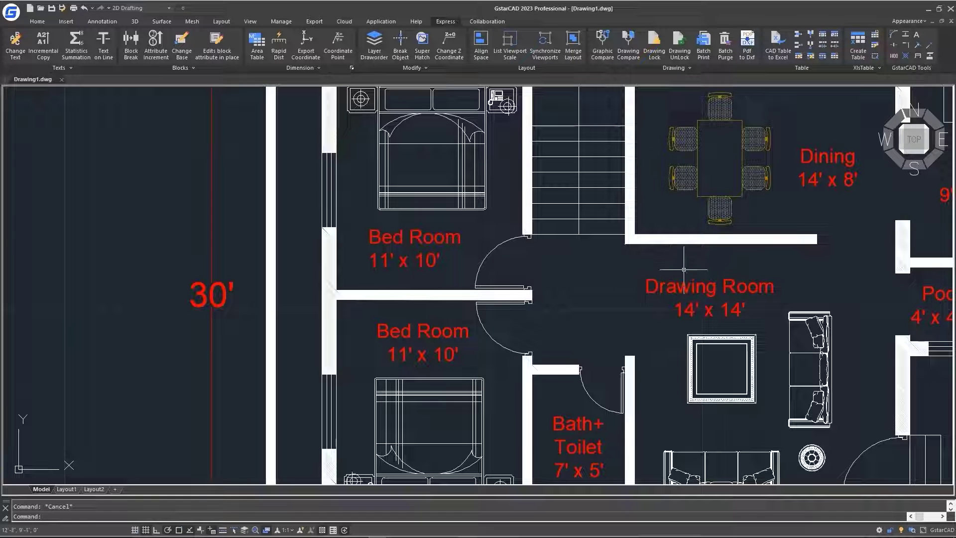
{"action": "scroll", "coordinate": [294, 292], "scroll_direction": "down", "scroll_amount": 4}
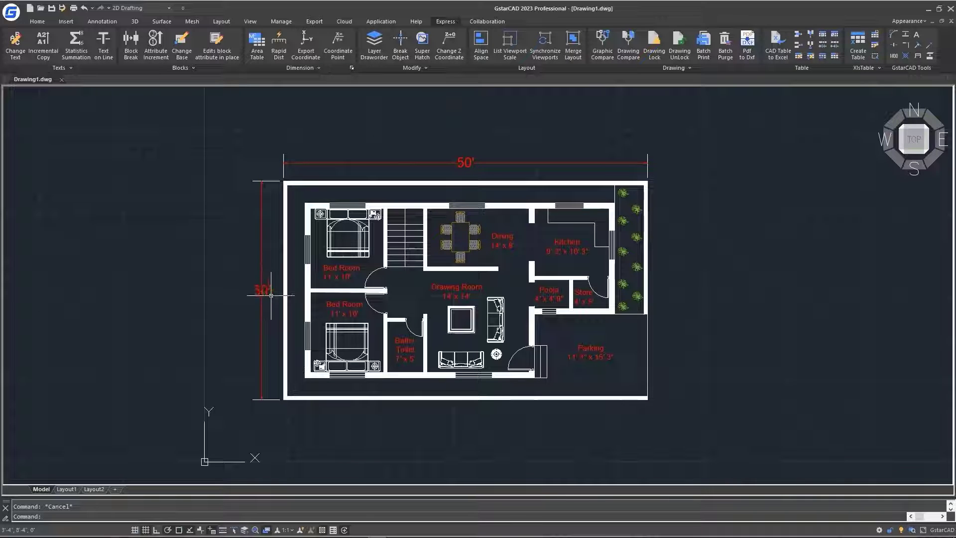
Measure the 30' dimension line end to end, finding it spans only 11'-0"
{"action": "left_click", "coordinate": [37, 22]}
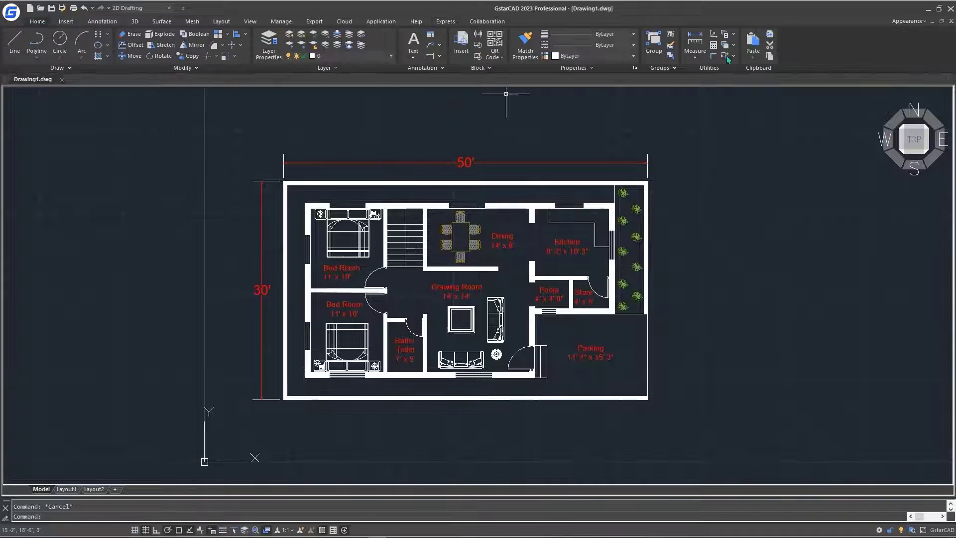
{"action": "left_click", "coordinate": [700, 54]}
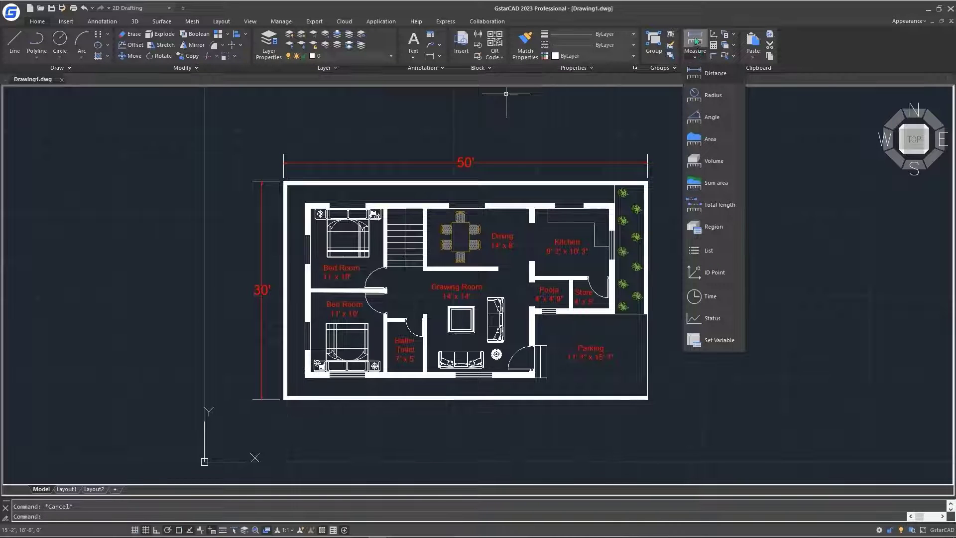
{"action": "left_click", "coordinate": [715, 83]}
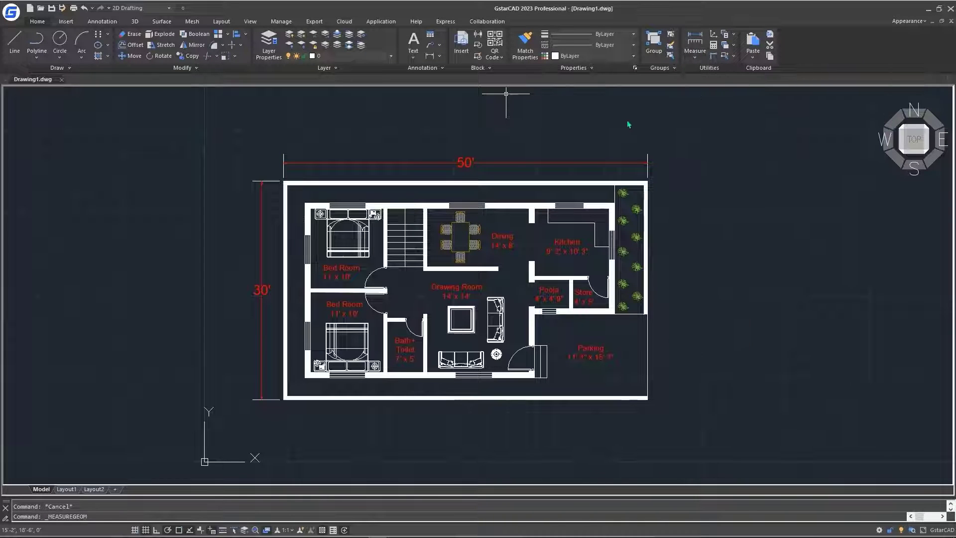
{"action": "scroll", "coordinate": [259, 398], "scroll_direction": "up", "scroll_amount": 5}
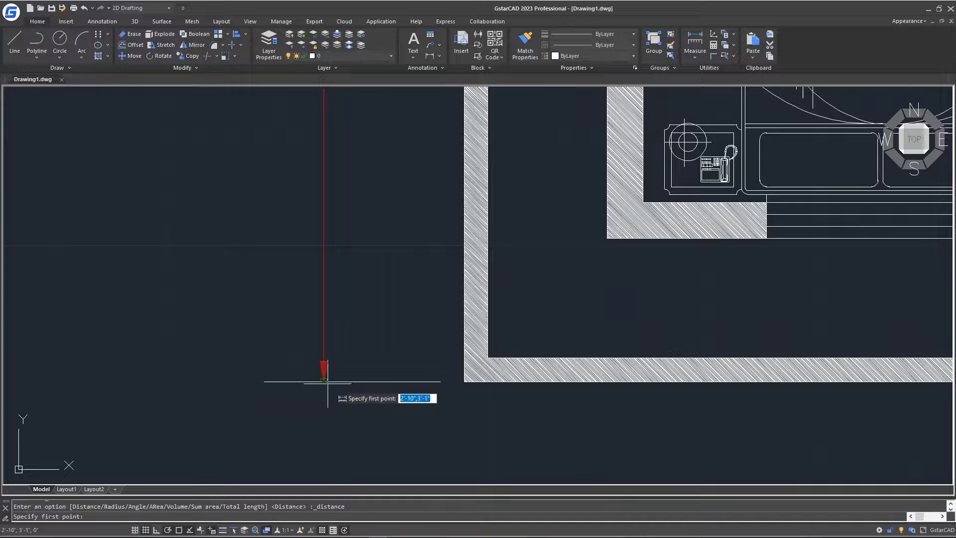
{"action": "left_click", "coordinate": [319, 389]}
{"action": "scroll", "coordinate": [325, 194], "scroll_direction": "down", "scroll_amount": 5}
{"action": "scroll", "coordinate": [349, 369], "scroll_direction": "down", "scroll_amount": 3}
{"action": "scroll", "coordinate": [359, 230], "scroll_direction": "up", "scroll_amount": 8}
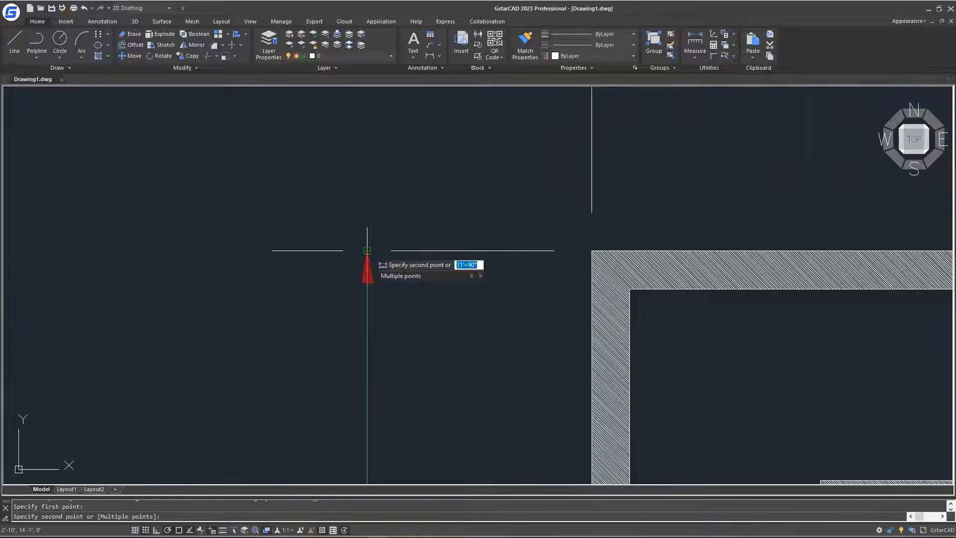
{"action": "left_click", "coordinate": [368, 250]}
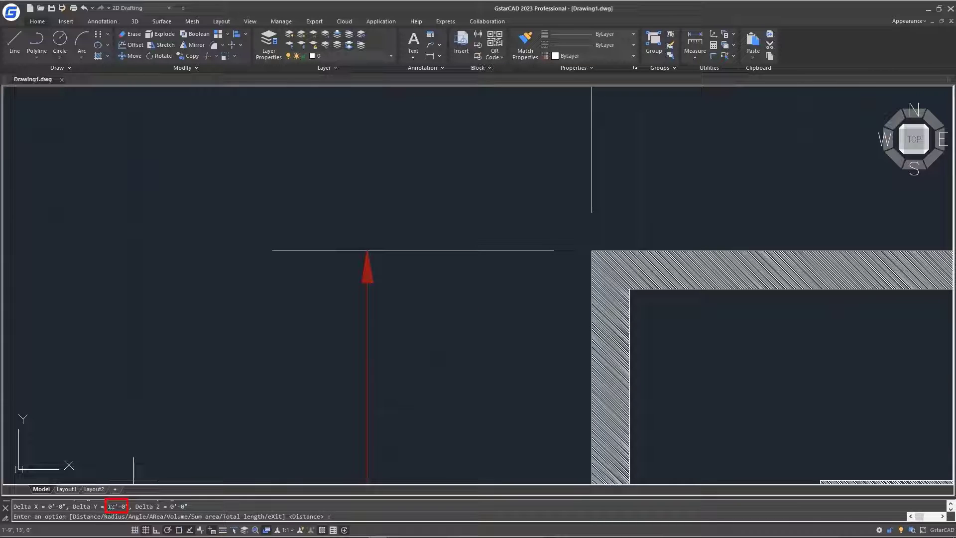
{"action": "key", "text": "Escape"}
{"action": "scroll", "coordinate": [213, 380], "scroll_direction": "down", "scroll_amount": 5}
{"action": "middle_click_drag", "start_coordinate": [279, 404], "coordinate": [283, 289]}
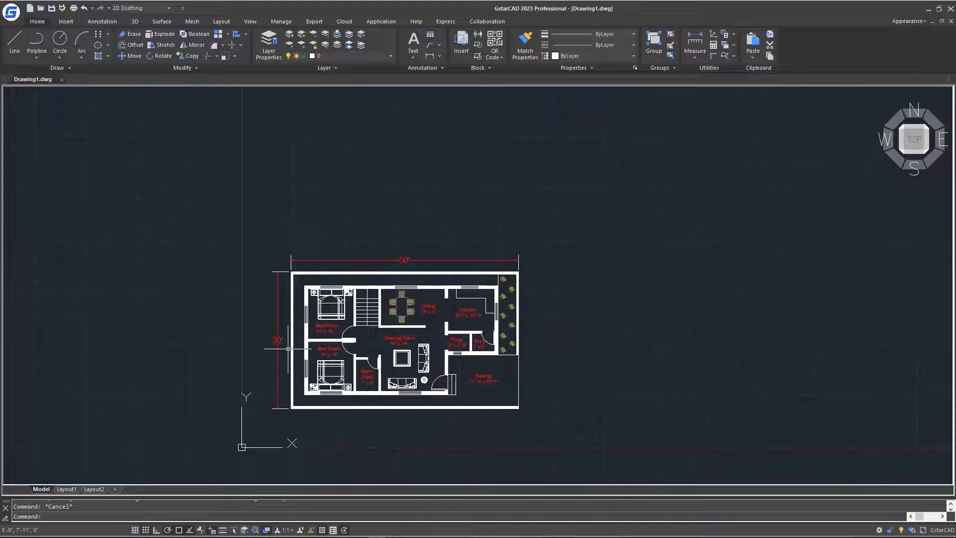
Start the Scale command and window-select all 33,263 objects of the imported floor plan
{"action": "middle_click_drag", "start_coordinate": [288, 349], "coordinate": [216, 308]}
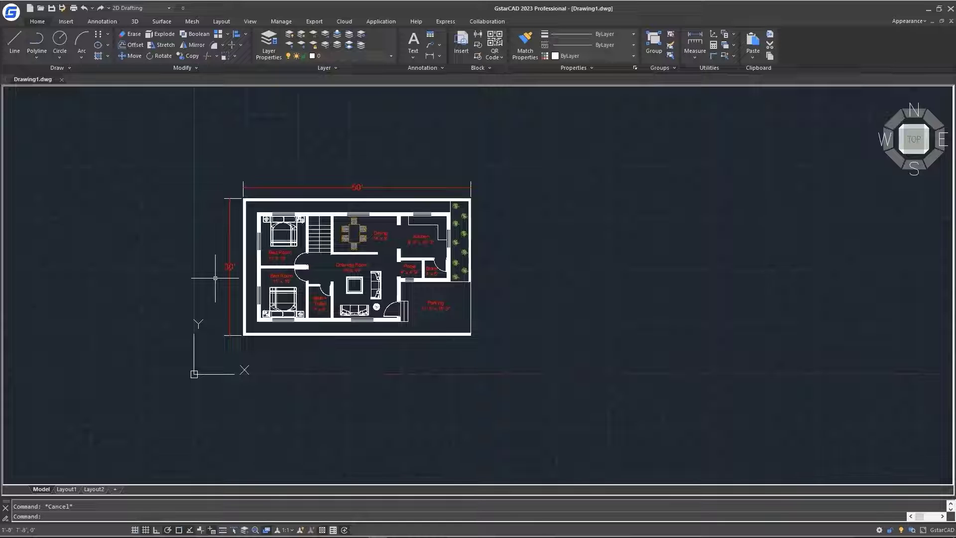
{"action": "type", "text": "sc"}
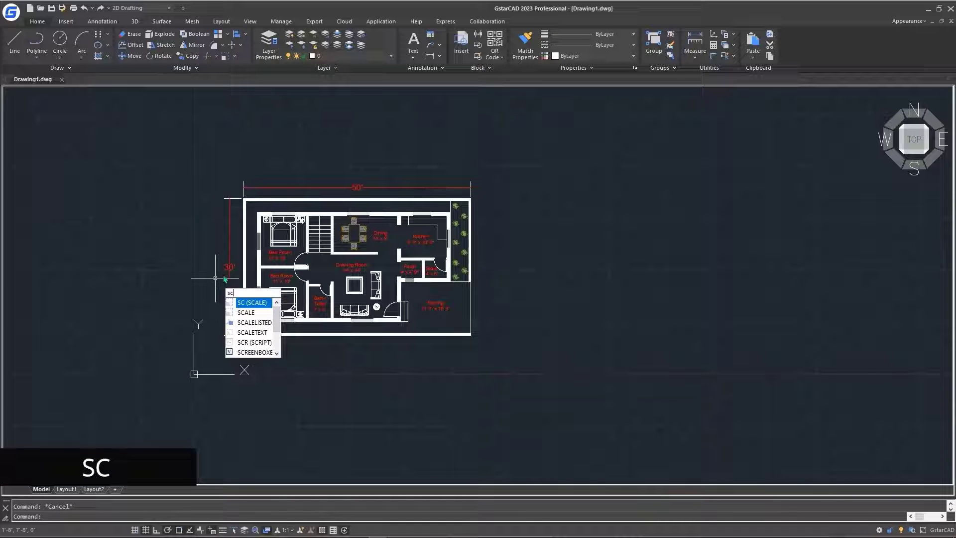
{"action": "key", "text": "Escape"}
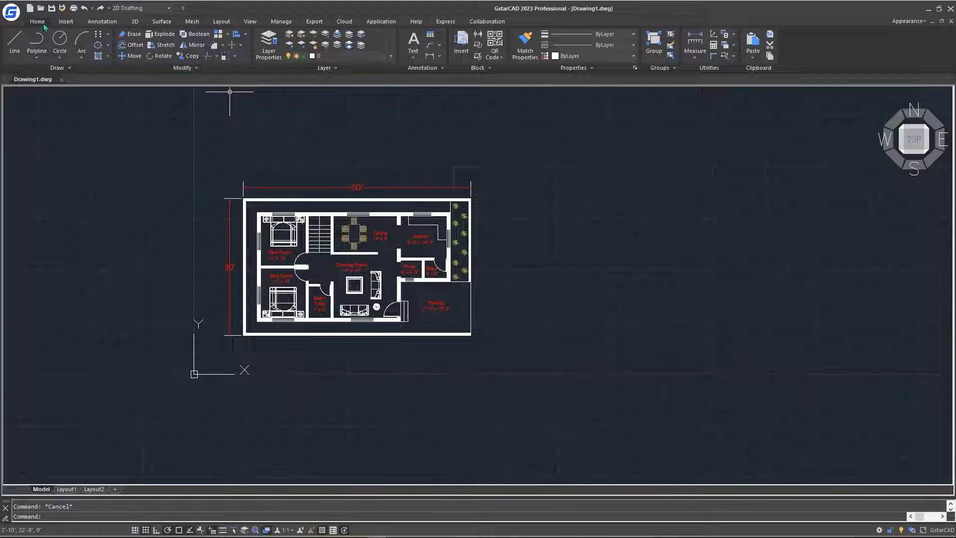
{"action": "left_click", "coordinate": [225, 59]}
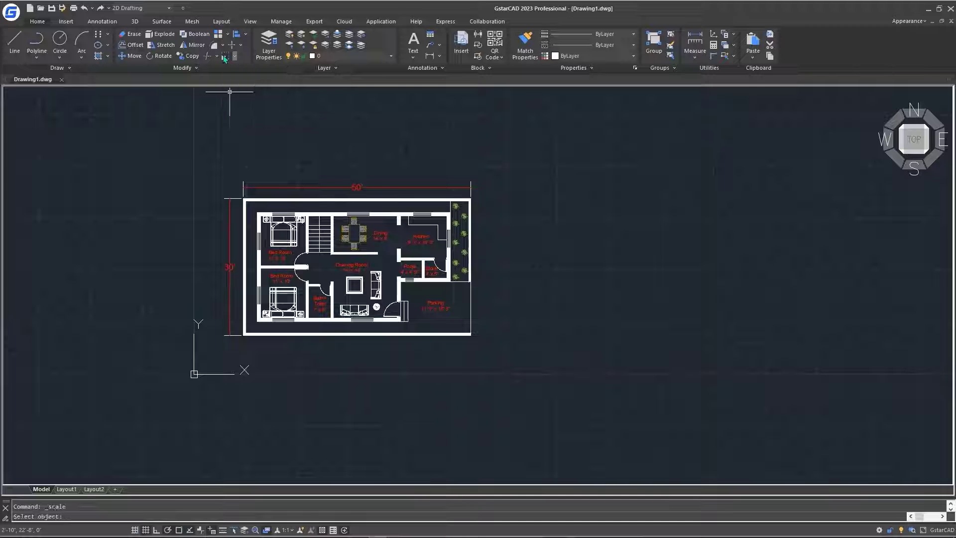
{"action": "left_click", "coordinate": [513, 159]}
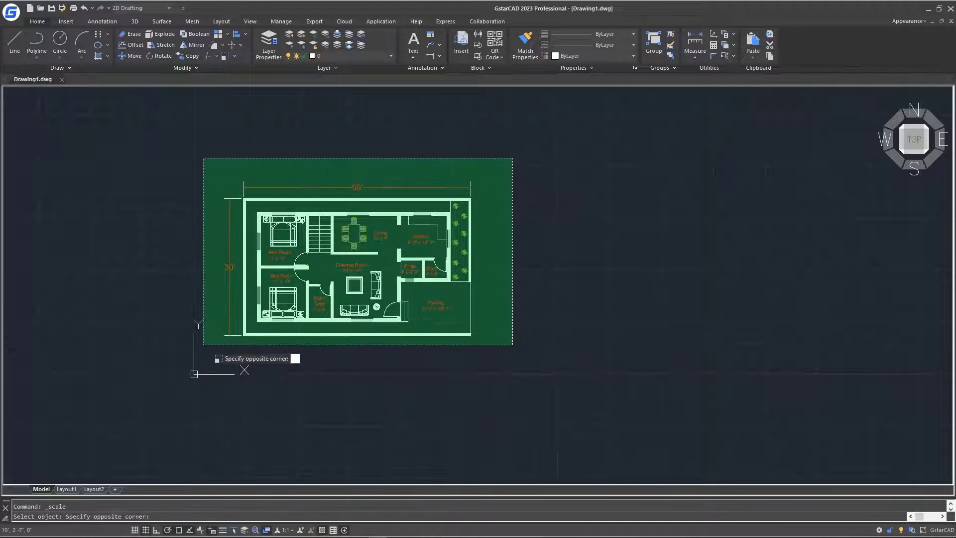
{"action": "left_click", "coordinate": [202, 348]}
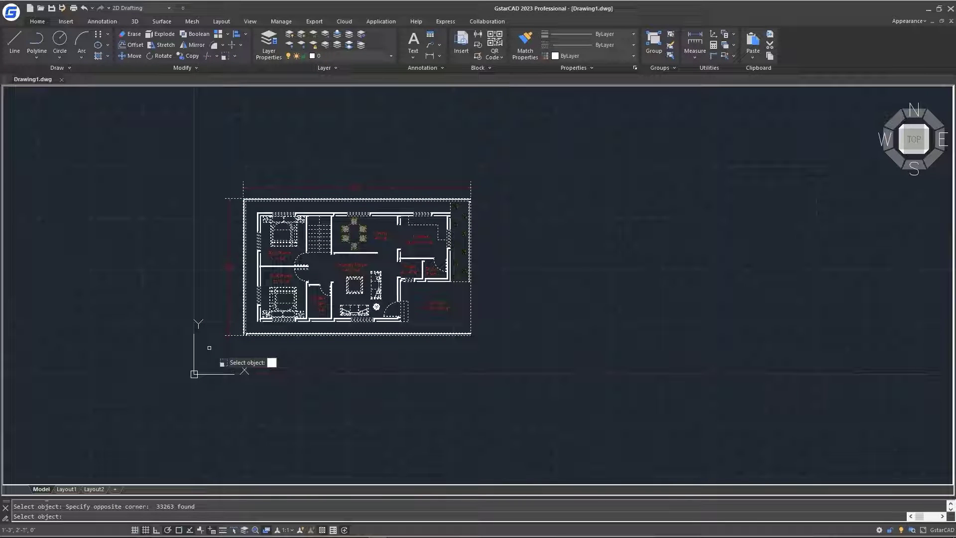
Set the scale base point at the 30' dimension's lower end and choose the Reference option
{"action": "key", "text": "Return"}
{"action": "scroll", "coordinate": [257, 371], "scroll_direction": "up", "scroll_amount": 3}
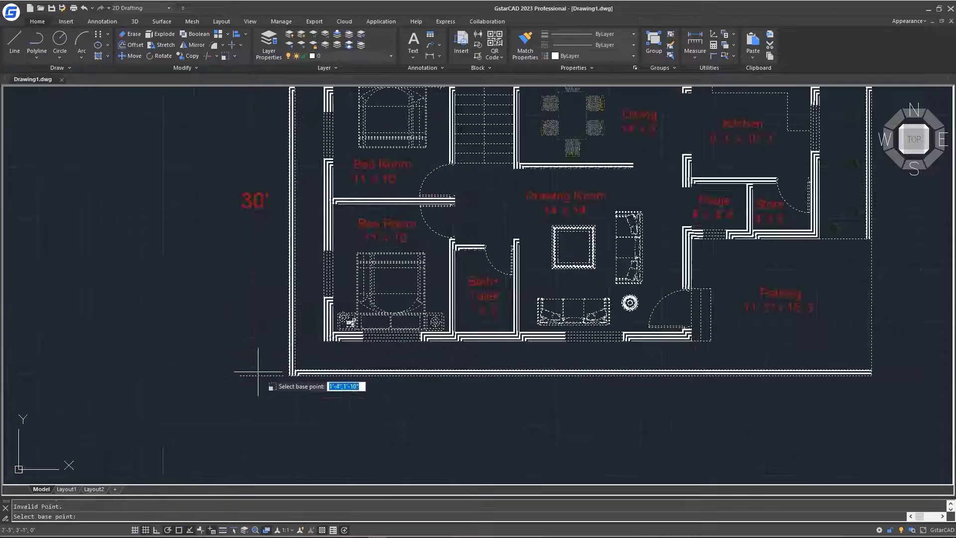
{"action": "scroll", "coordinate": [256, 371], "scroll_direction": "down", "scroll_amount": 3}
{"action": "scroll", "coordinate": [254, 366], "scroll_direction": "up", "scroll_amount": 8}
{"action": "scroll", "coordinate": [255, 367], "scroll_direction": "up", "scroll_amount": 2}
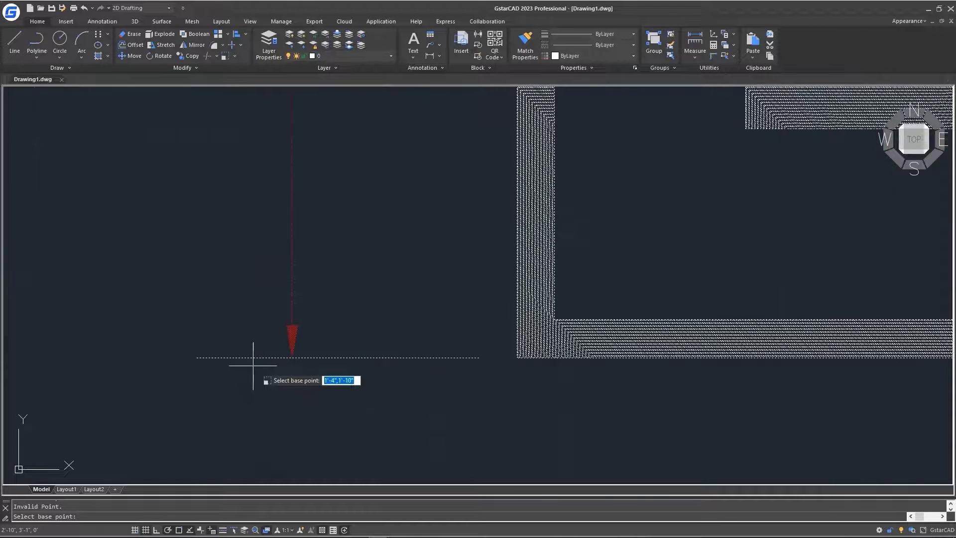
{"action": "left_click", "coordinate": [197, 357]}
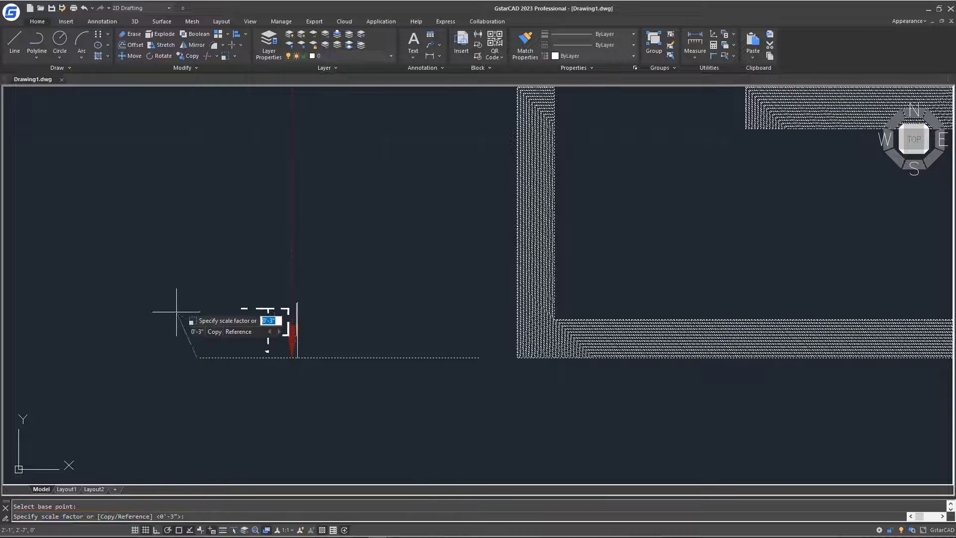
{"action": "type", "text": "r"}
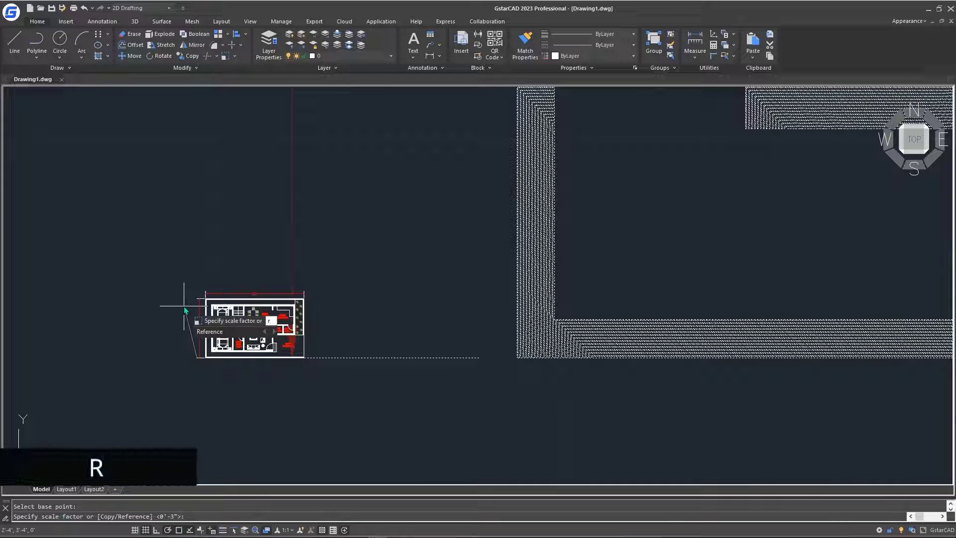
{"action": "key", "text": "Return"}
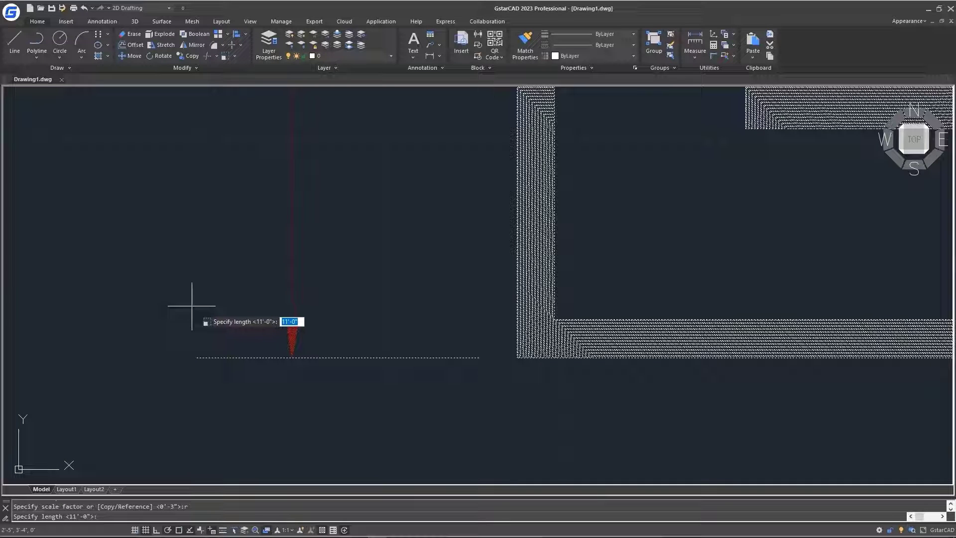
Use the 30' dimension's two ends as the reference and enter 30' as the new length
{"action": "left_click", "coordinate": [197, 357]}
{"action": "scroll", "coordinate": [219, 299], "scroll_direction": "down", "scroll_amount": 5}
{"action": "middle_click_drag", "start_coordinate": [223, 309], "coordinate": [225, 383]}
{"action": "scroll", "coordinate": [225, 384], "scroll_direction": "down", "scroll_amount": 2}
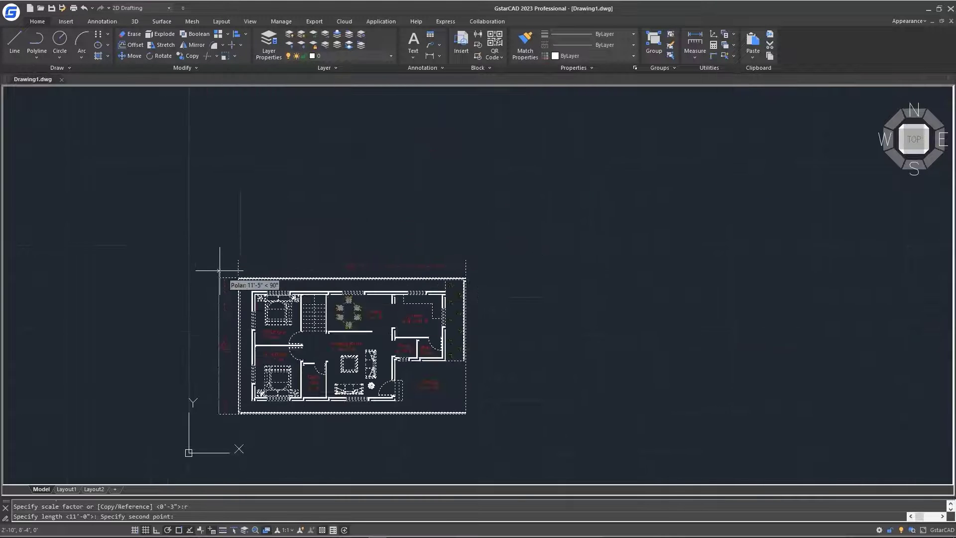
{"action": "scroll", "coordinate": [219, 268], "scroll_direction": "up", "scroll_amount": 6}
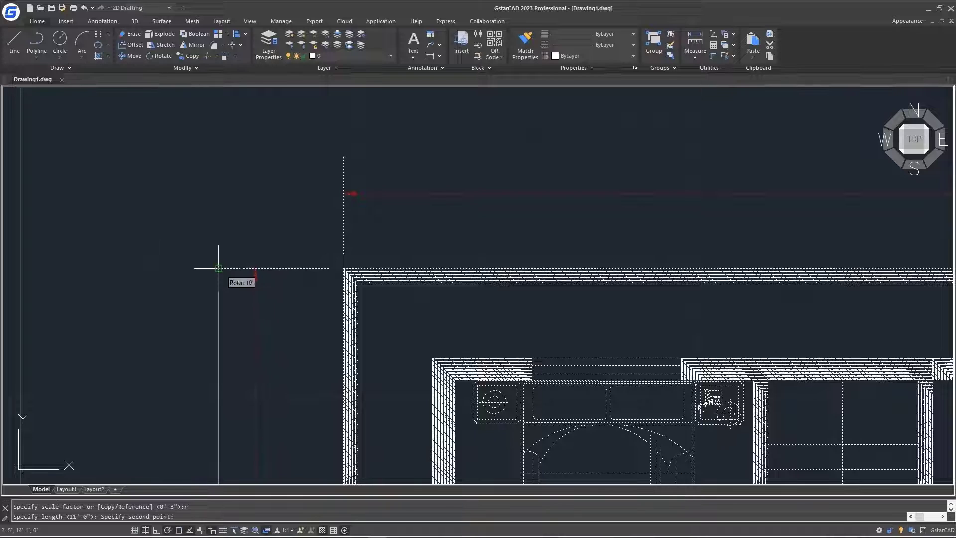
{"action": "left_click", "coordinate": [218, 268]}
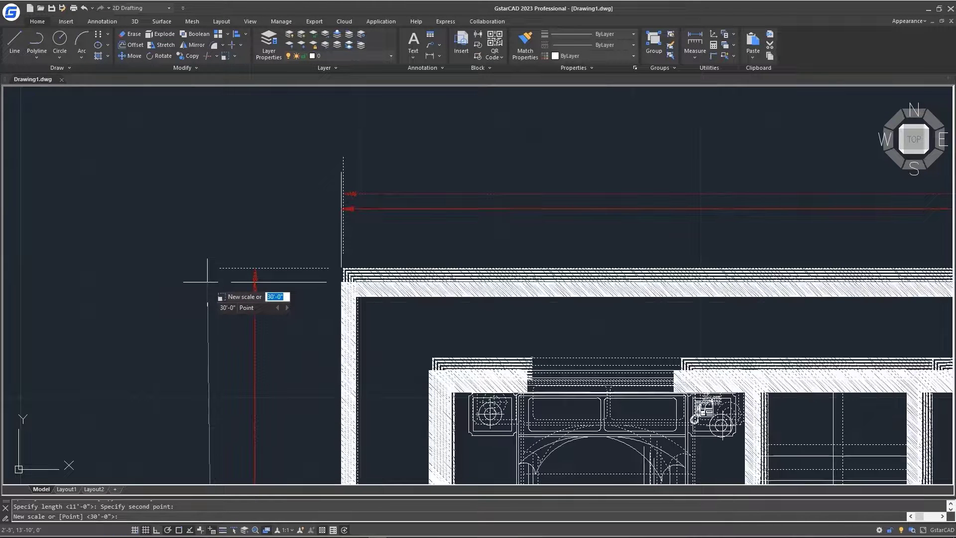
{"action": "type", "text": "3"}
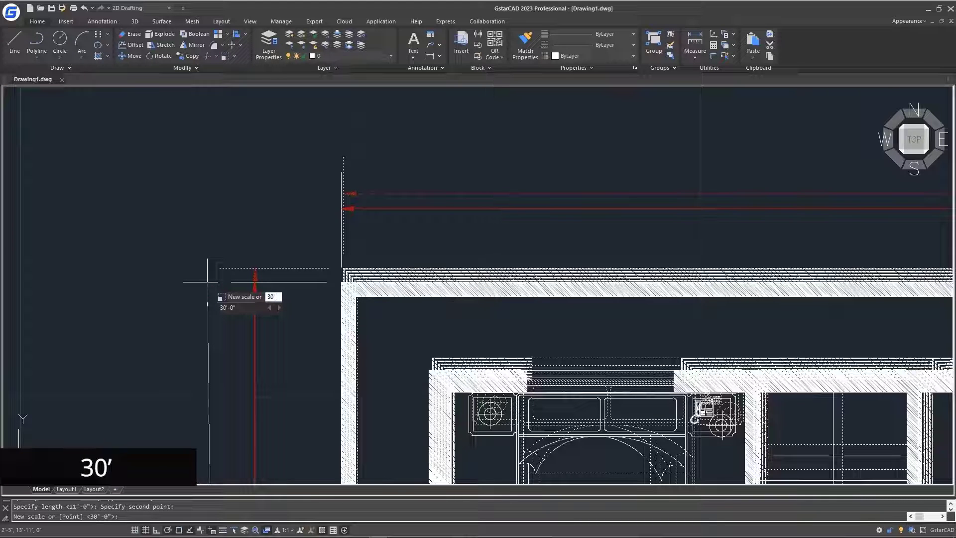
{"action": "type", "text": "0'"}
{"action": "key", "text": "Return"}
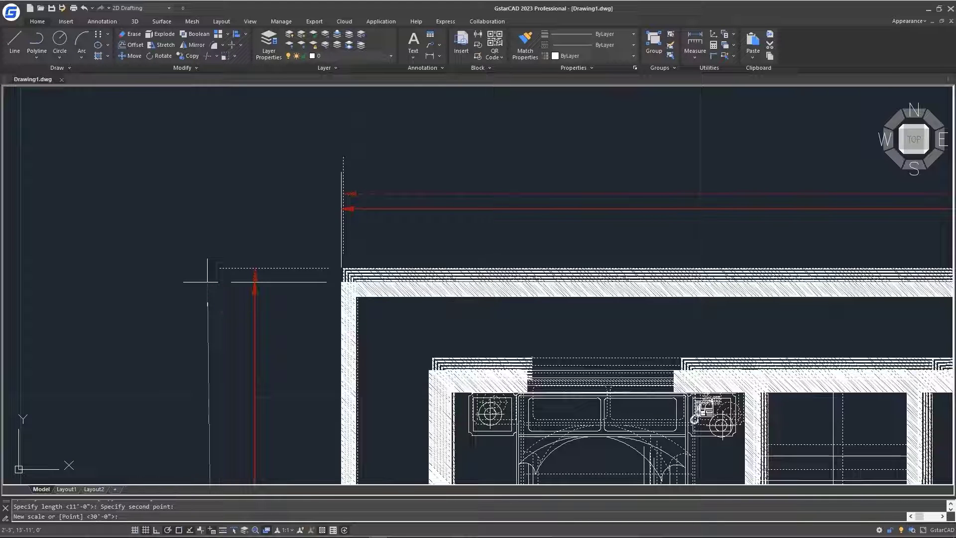
{"action": "middle_click", "coordinate": [207, 282]}
{"action": "middle_click", "coordinate": [207, 282]}
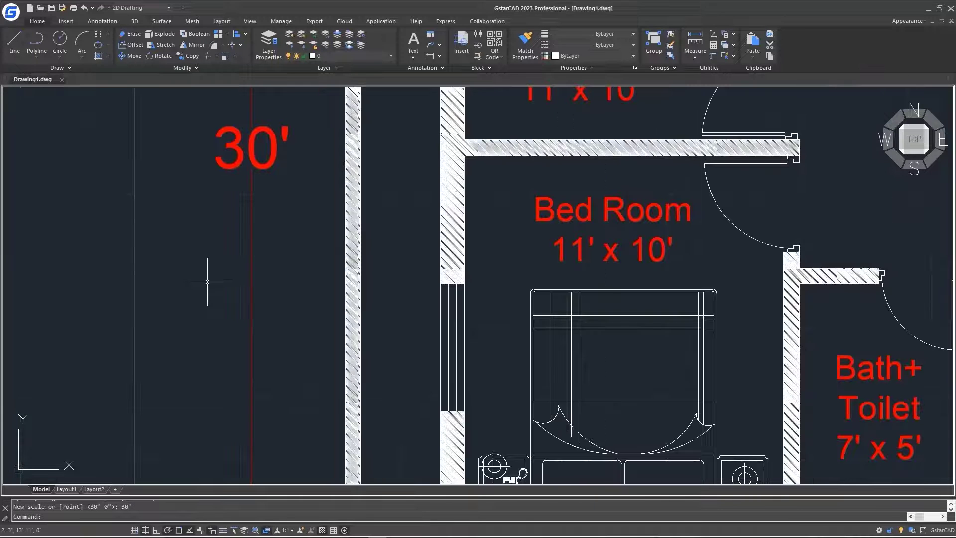
Measure the 30' dimension with DI, confirming Delta Y now reads 30'-0"
{"action": "scroll", "coordinate": [235, 270], "scroll_direction": "down", "scroll_amount": 2}
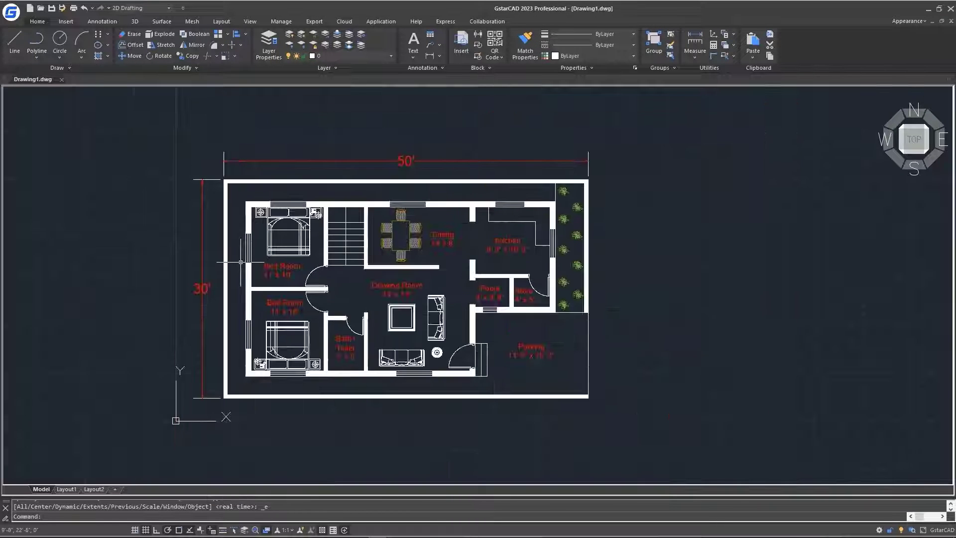
{"action": "left_click", "coordinate": [263, 281]}
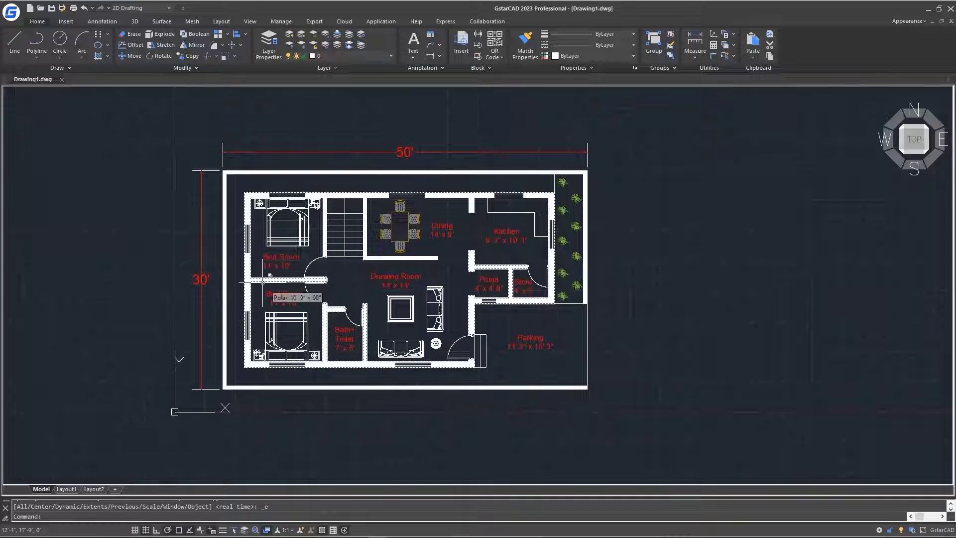
{"action": "type", "text": "di"}
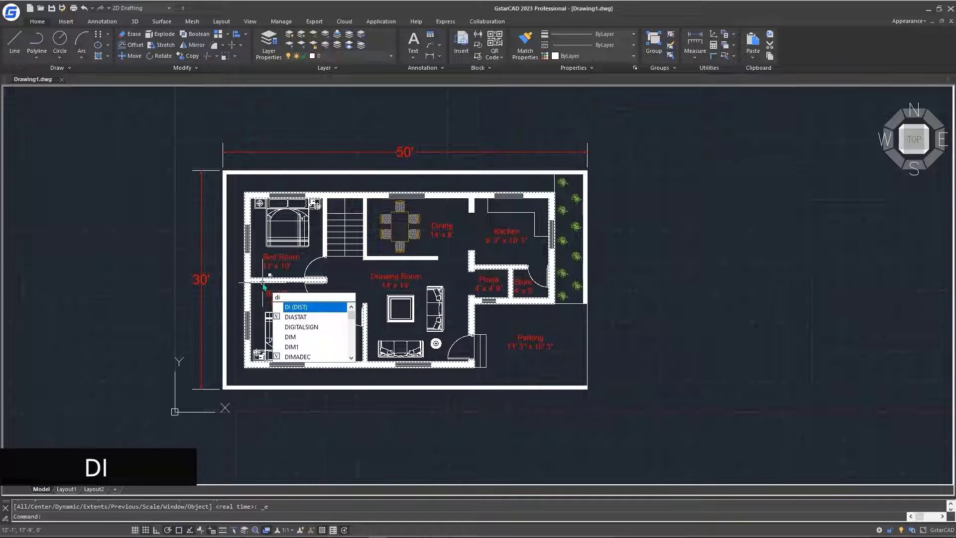
{"action": "key", "text": "Return"}
{"action": "scroll", "coordinate": [180, 393], "scroll_direction": "up", "scroll_amount": 4}
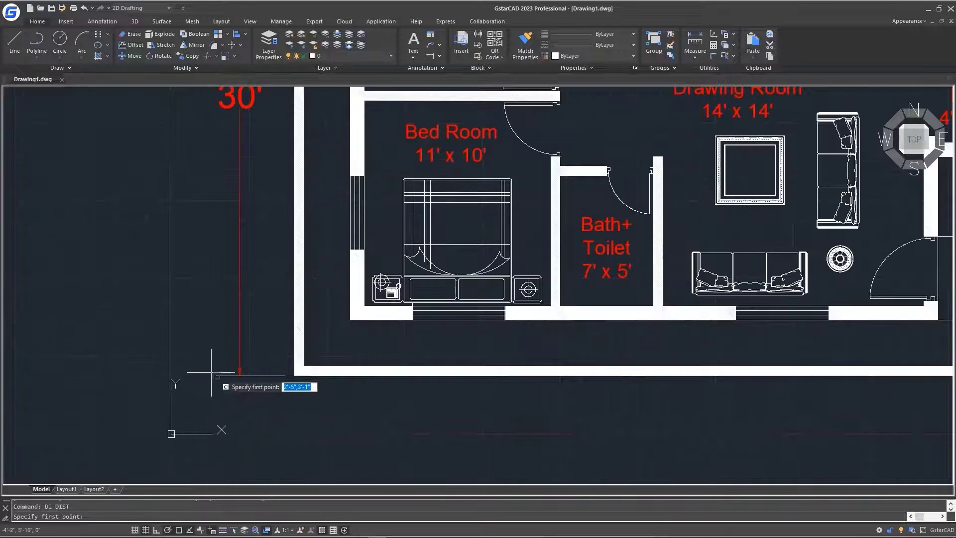
{"action": "left_click", "coordinate": [216, 375]}
{"action": "scroll", "coordinate": [219, 224], "scroll_direction": "up", "scroll_amount": 2}
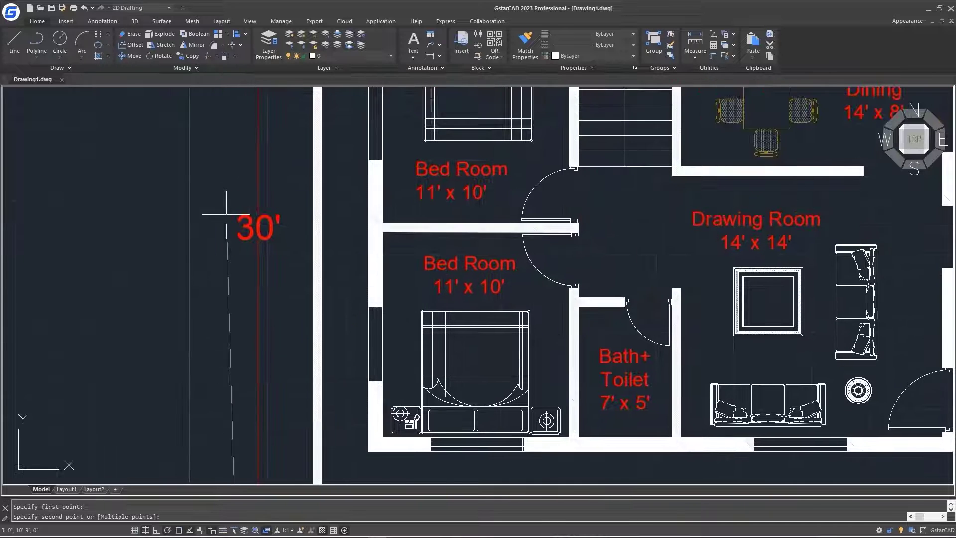
{"action": "scroll", "coordinate": [226, 214], "scroll_direction": "down", "scroll_amount": 2}
{"action": "middle_click_drag", "start_coordinate": [229, 88], "coordinate": [251, 158]}
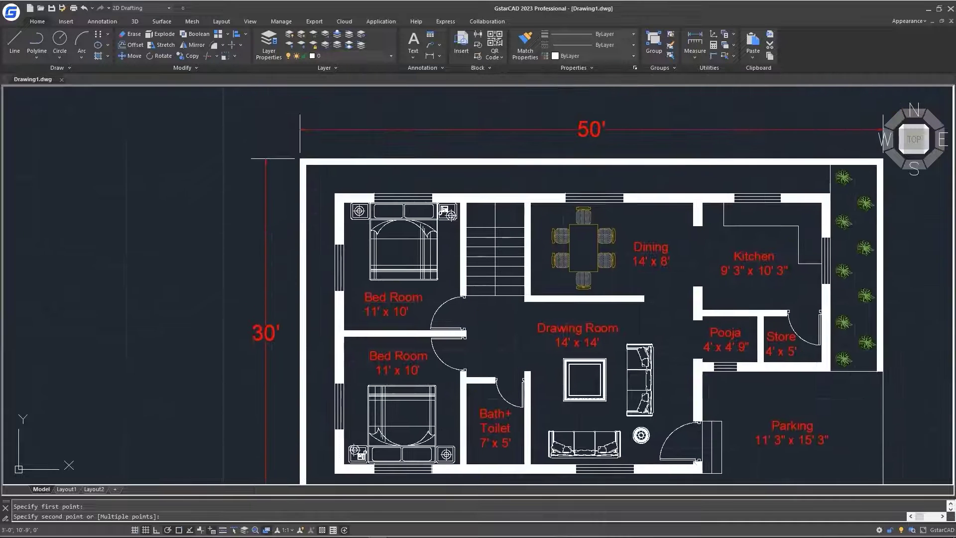
{"action": "left_click", "coordinate": [251, 158]}
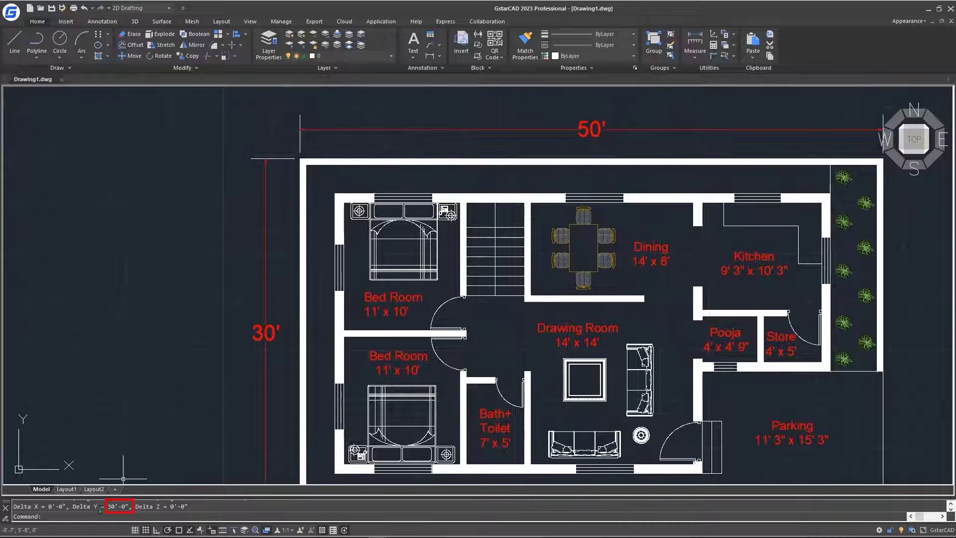